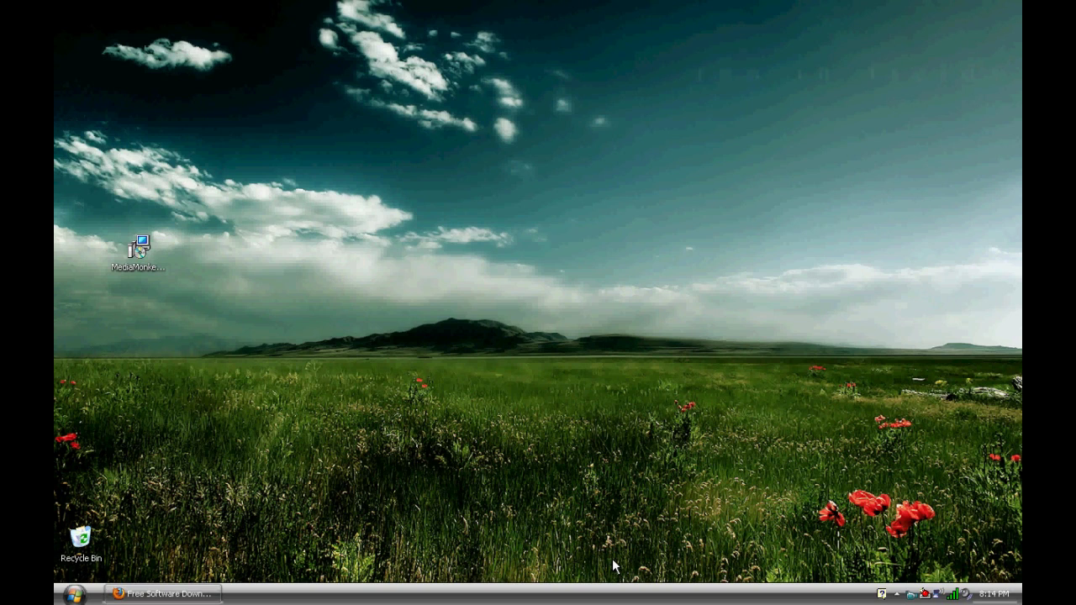
- Switch to Firefox and go back to the MediaMonkey home page
click(165, 598)
click(151, 53)
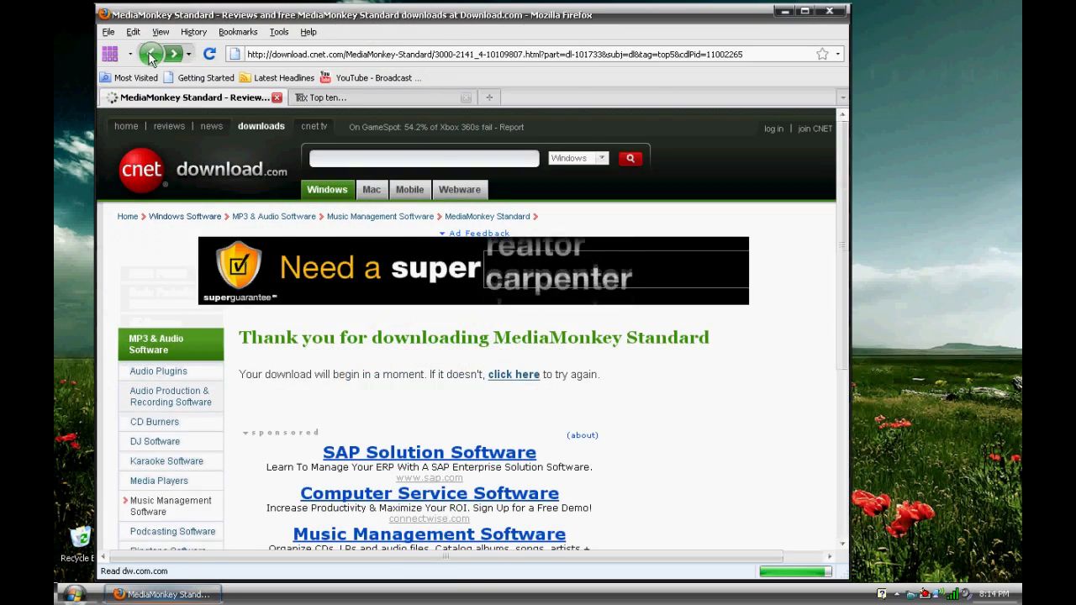
click(150, 54)
click(151, 54)
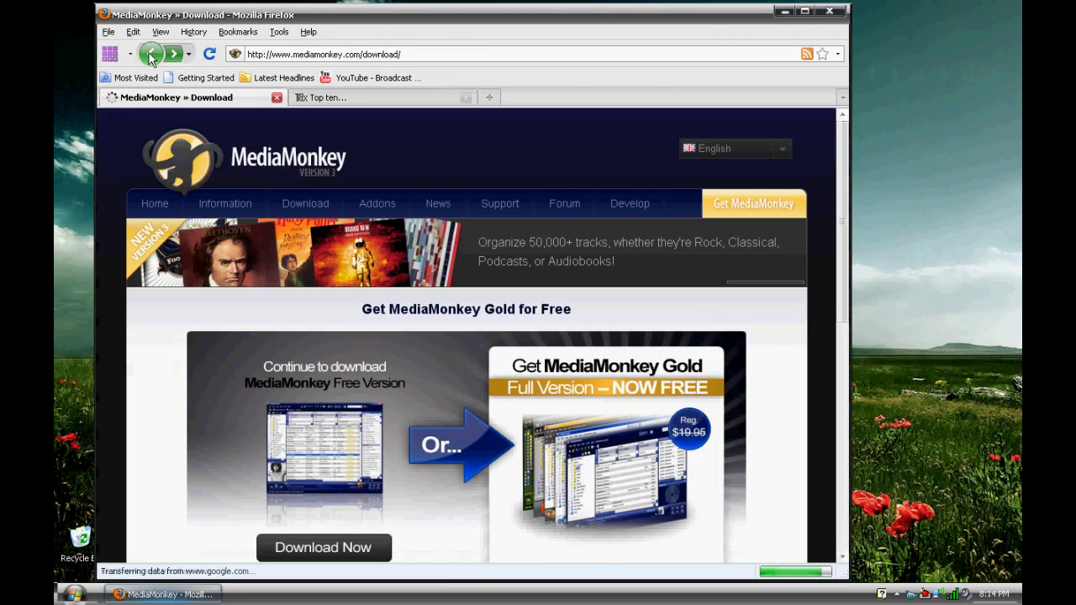
click(150, 54)
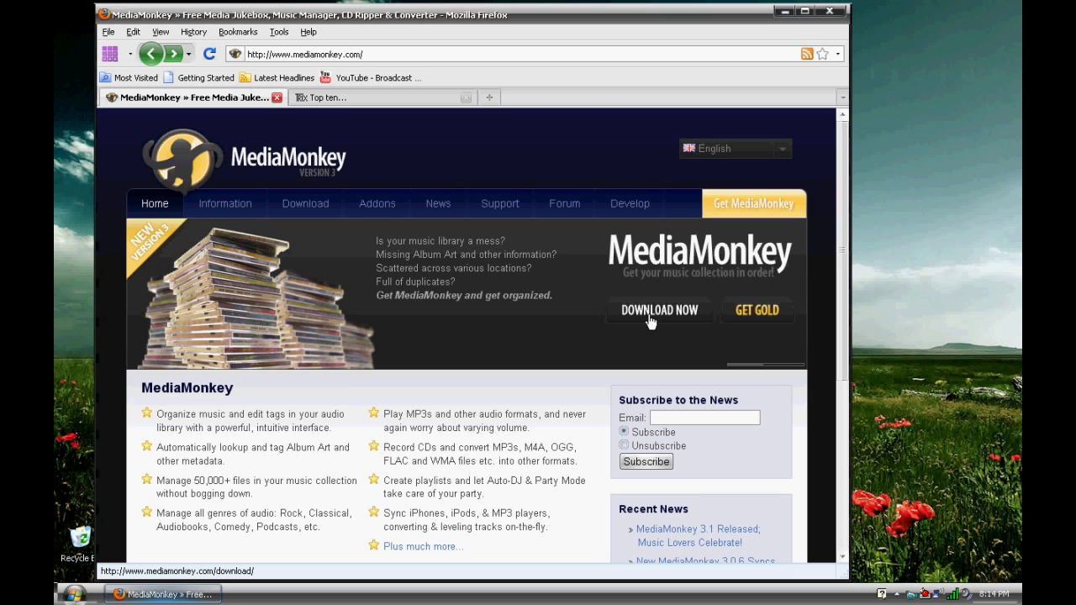
- Request the free MediaMonkey version through CNET Download.com and cancel saving the installer file
click(650, 322)
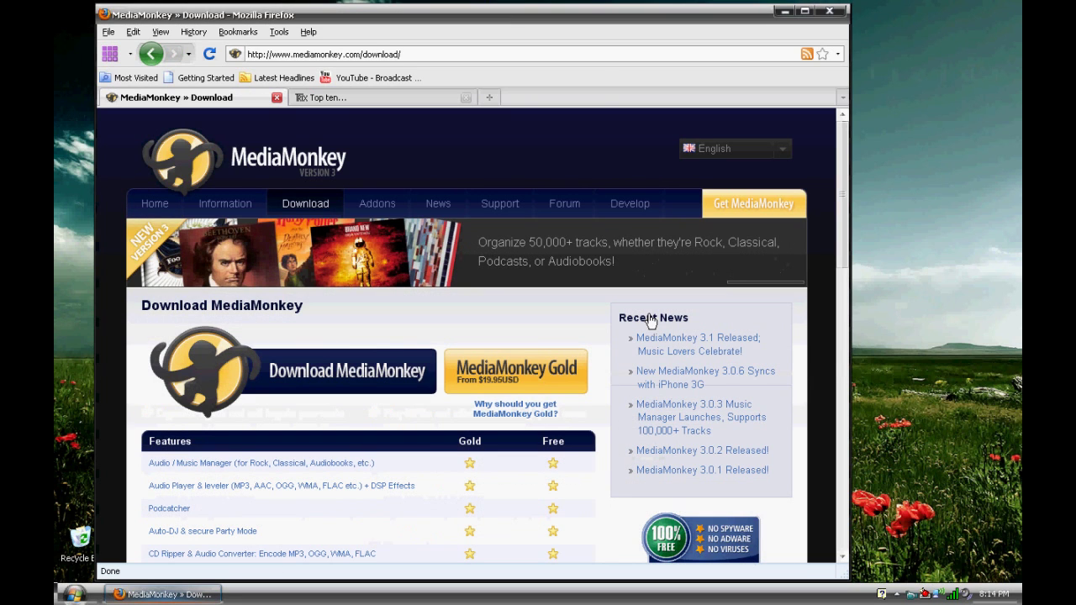
click(335, 388)
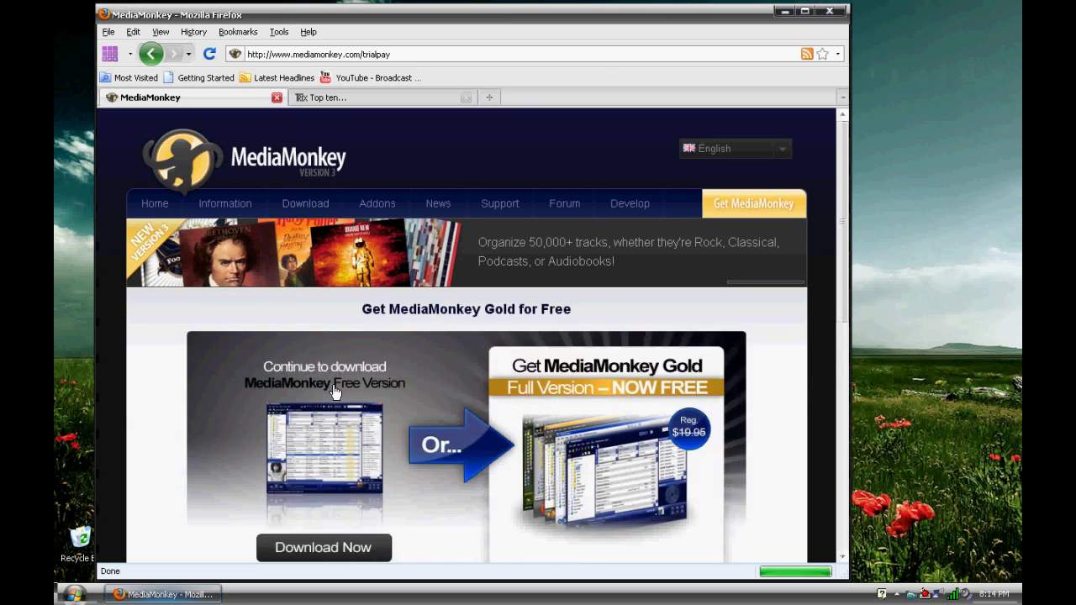
click(354, 547)
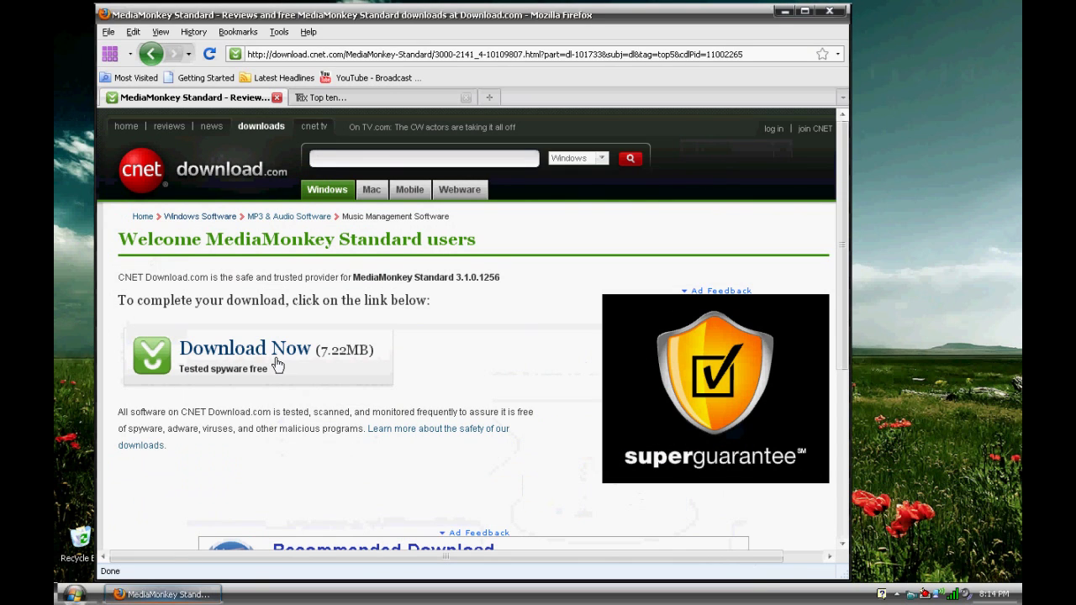
click(268, 351)
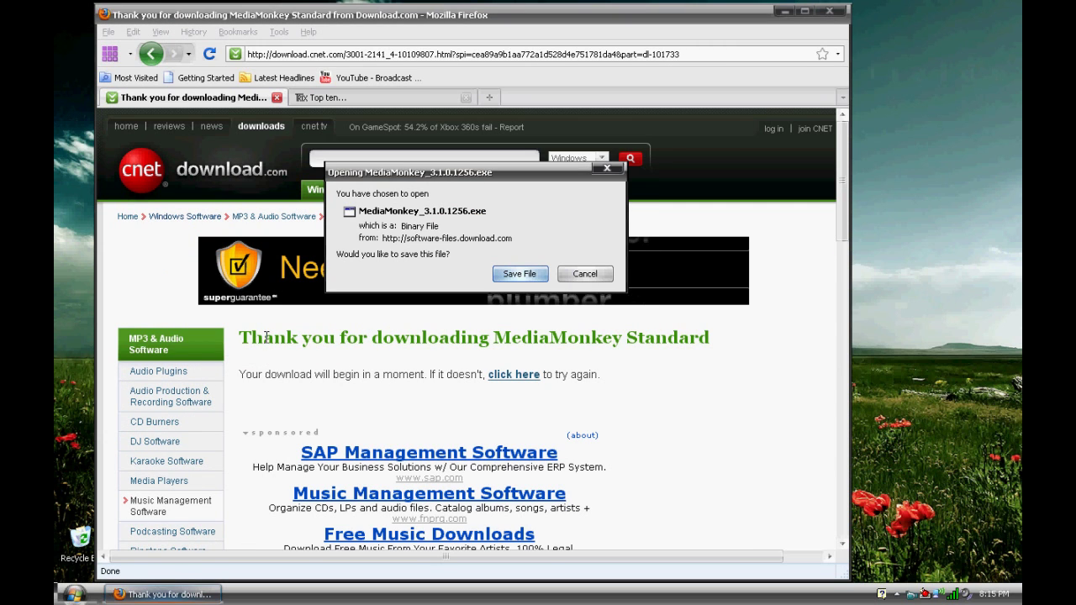
click(568, 277)
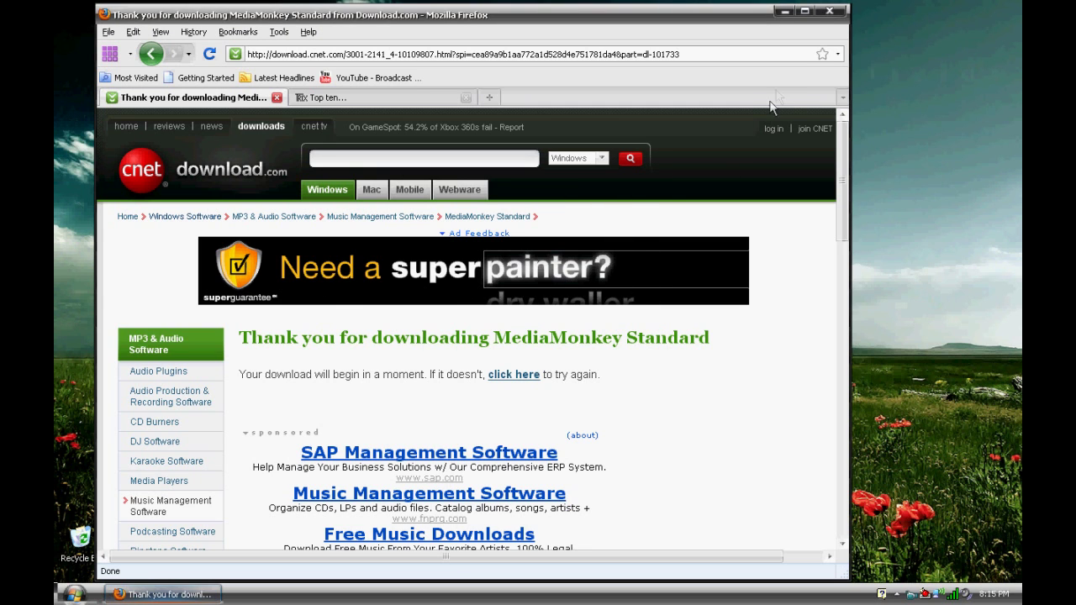
- Minimize Firefox, run the MediaMonkey installer from the desktop and choose English as the setup language
click(783, 12)
double_click(143, 252)
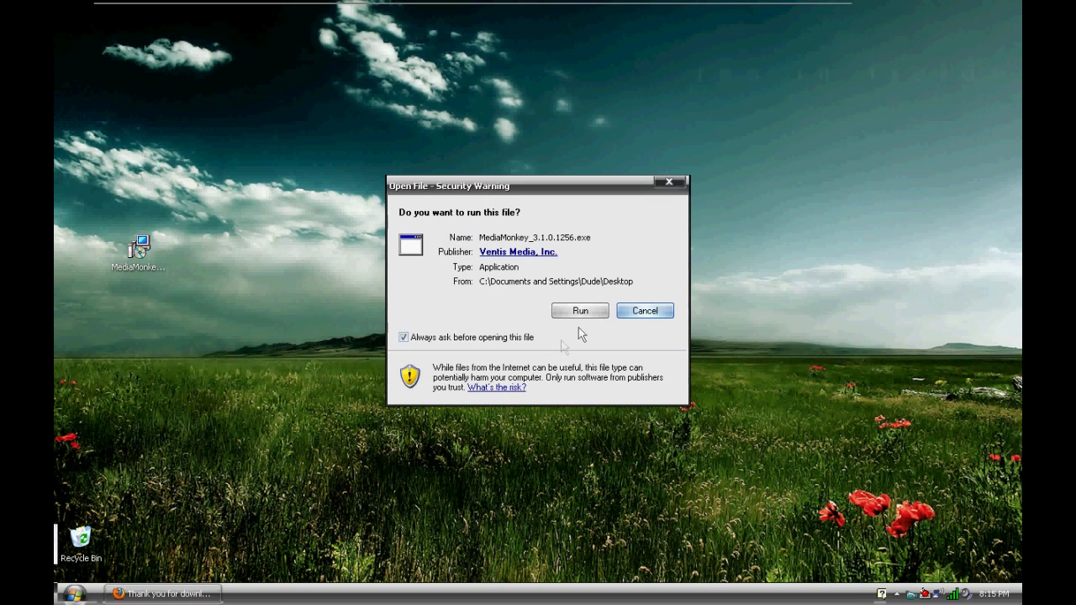
click(580, 311)
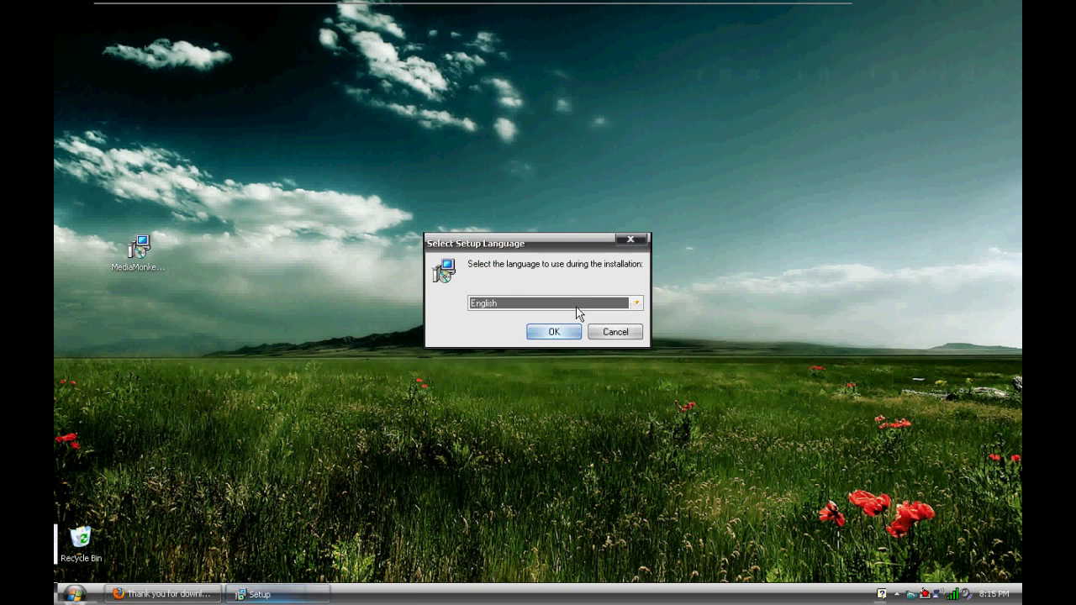
click(560, 331)
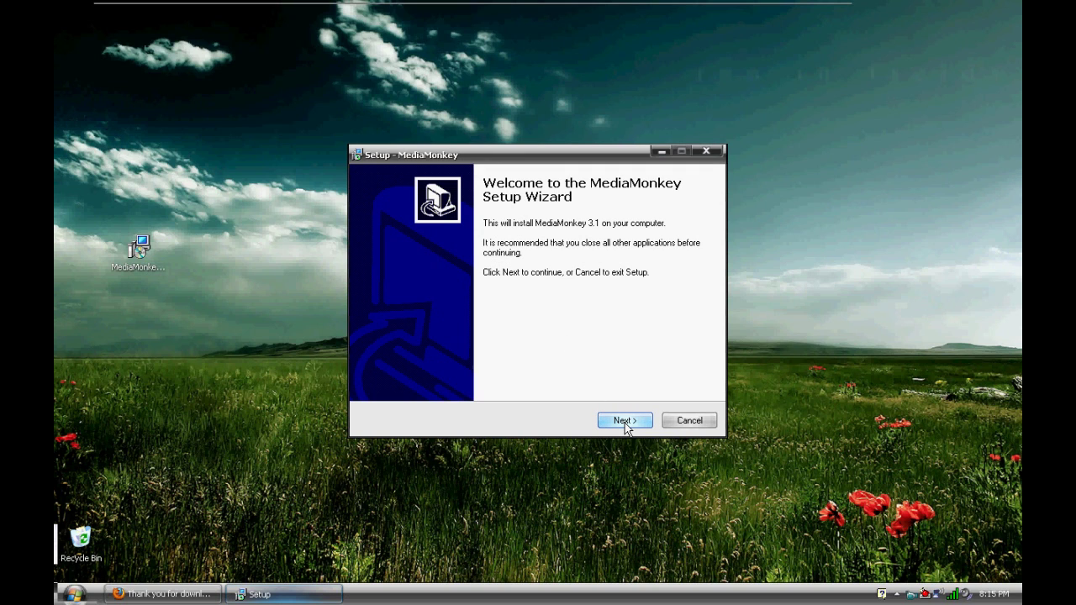
- Accept the license agreement and the existing destination folder C:\Program Files\MediaMonkey, keeping the default Start Menu folder
click(625, 420)
click(491, 379)
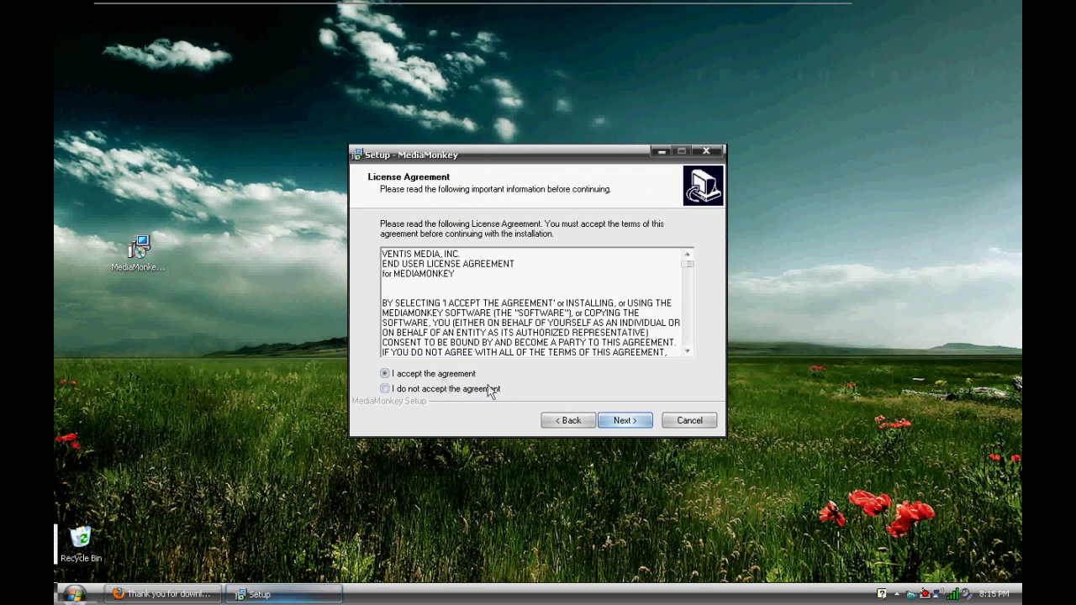
click(619, 424)
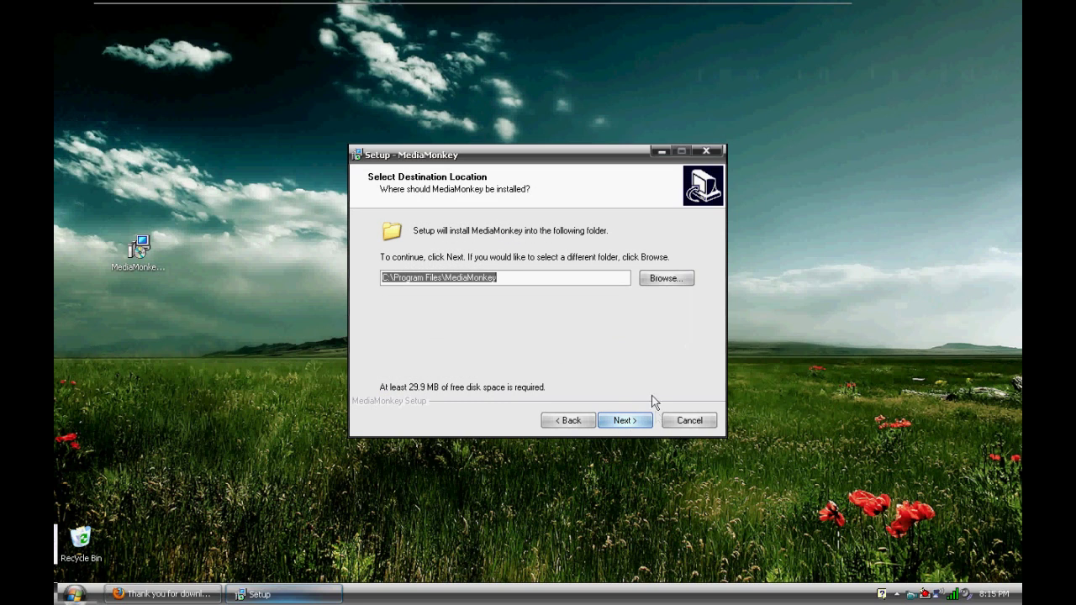
click(625, 422)
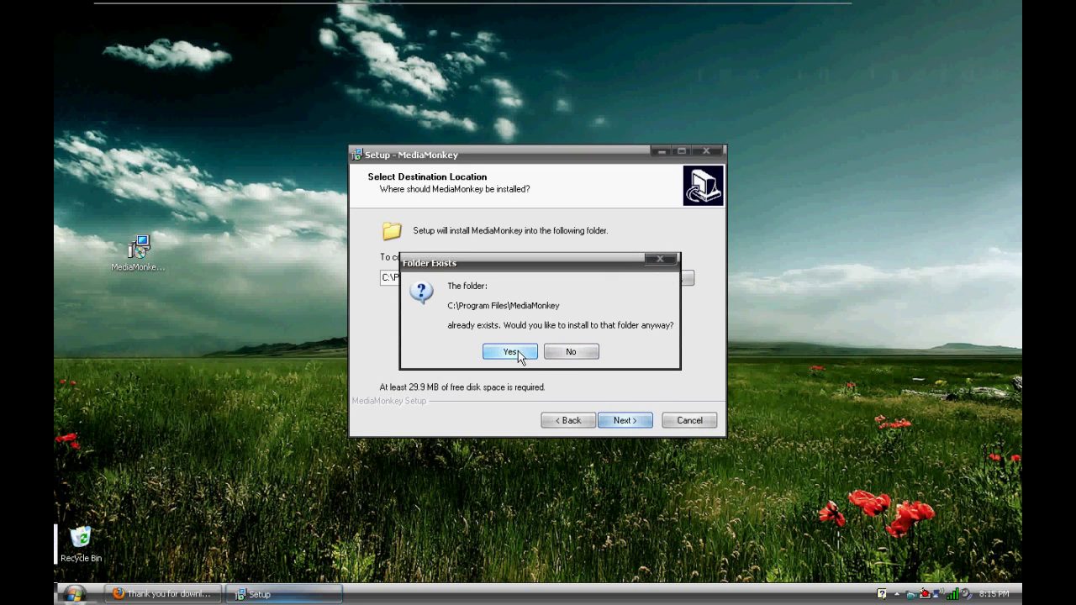
click(520, 353)
click(624, 422)
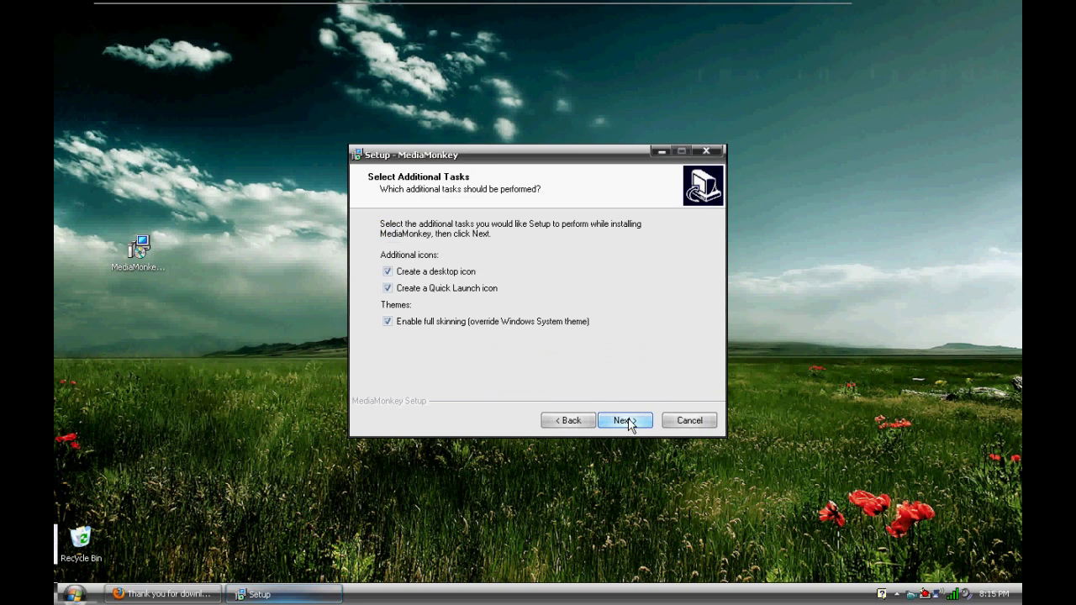
- Install MediaMonkey with desktop icon, Quick Launch icon and full skinning enabled, and finish the setup wizard
click(628, 426)
click(628, 425)
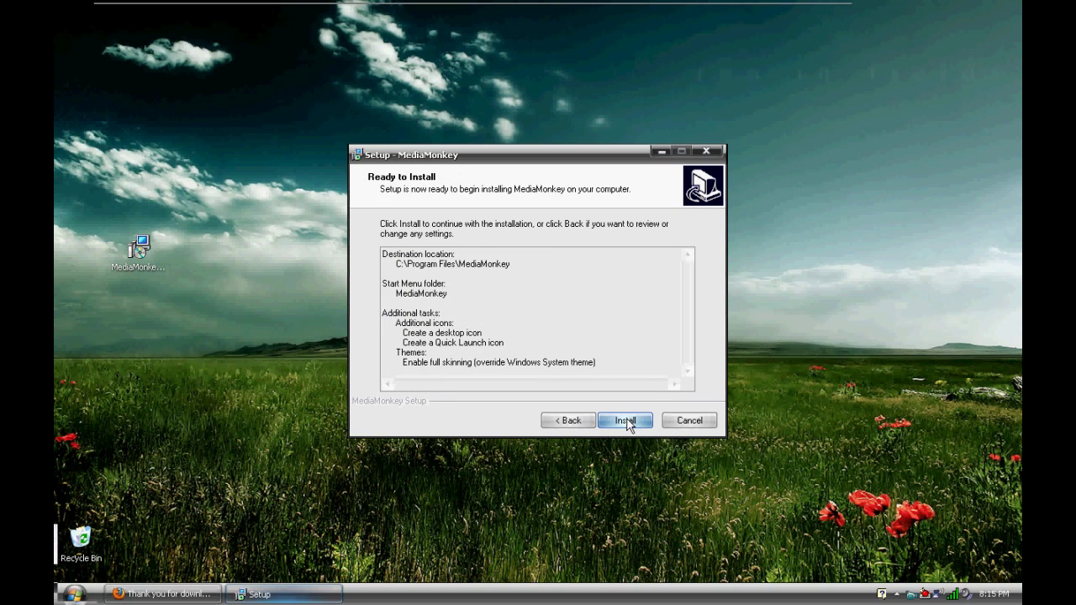
click(628, 426)
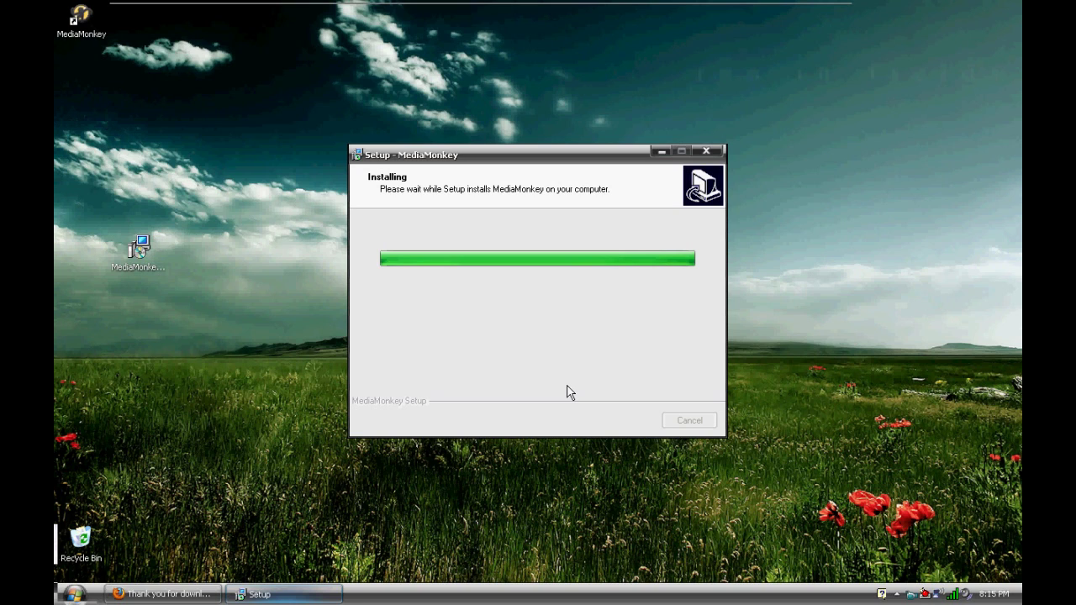
click(631, 421)
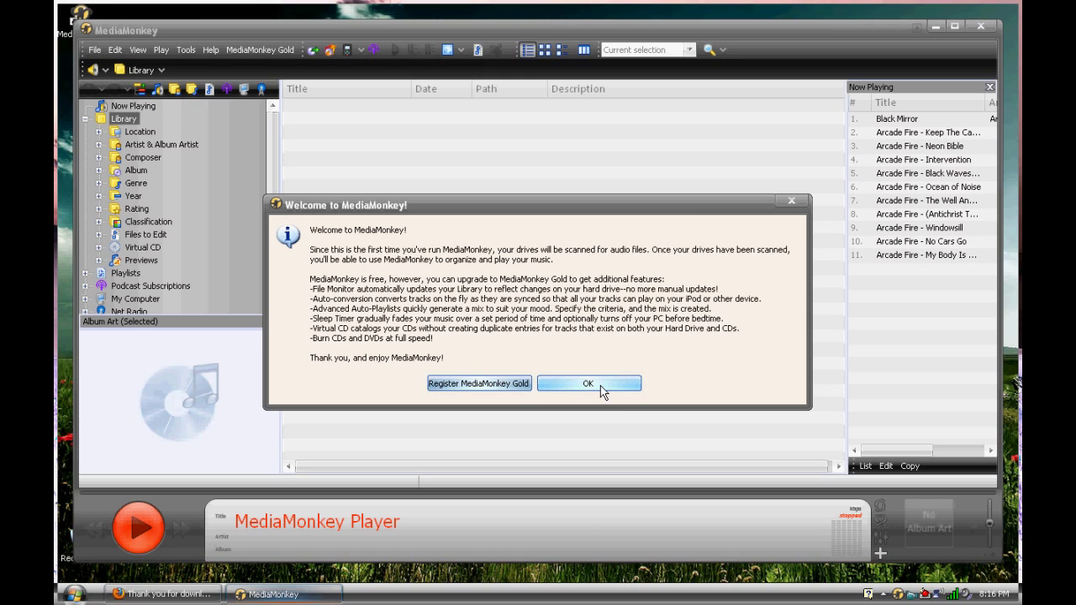
- Dismiss the welcome message and expand the My Music folders down to their subfolders in the library folder tree
click(602, 388)
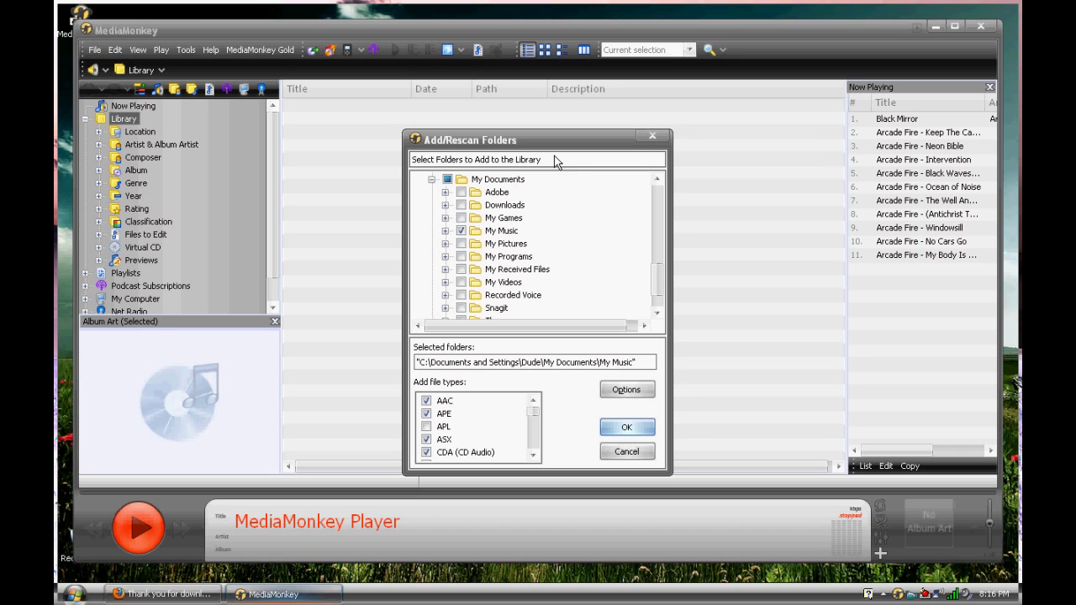
drag(660, 279, 660, 260)
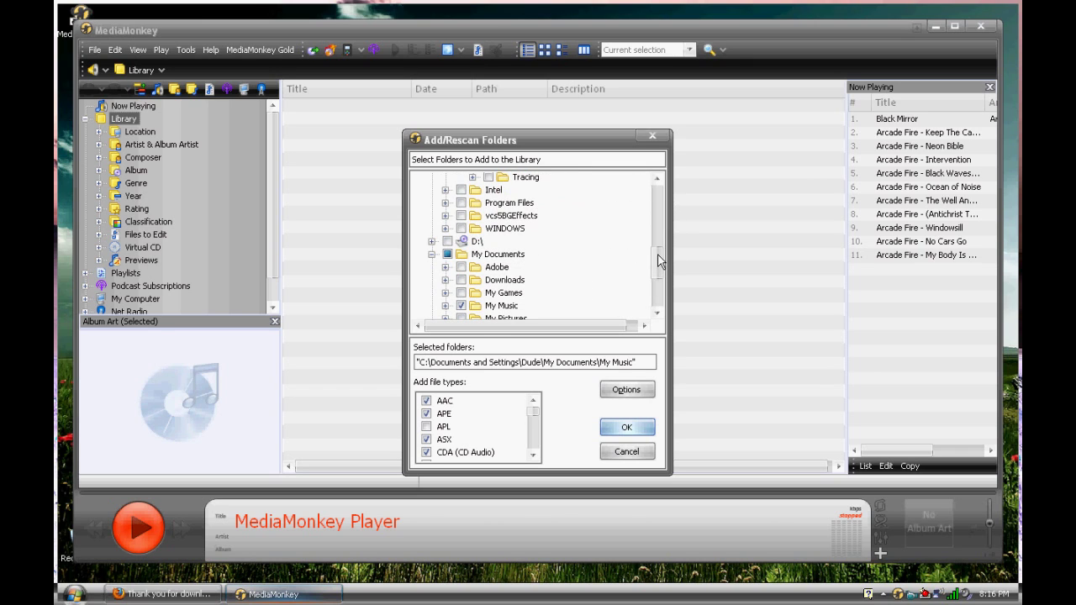
drag(660, 260, 634, 183)
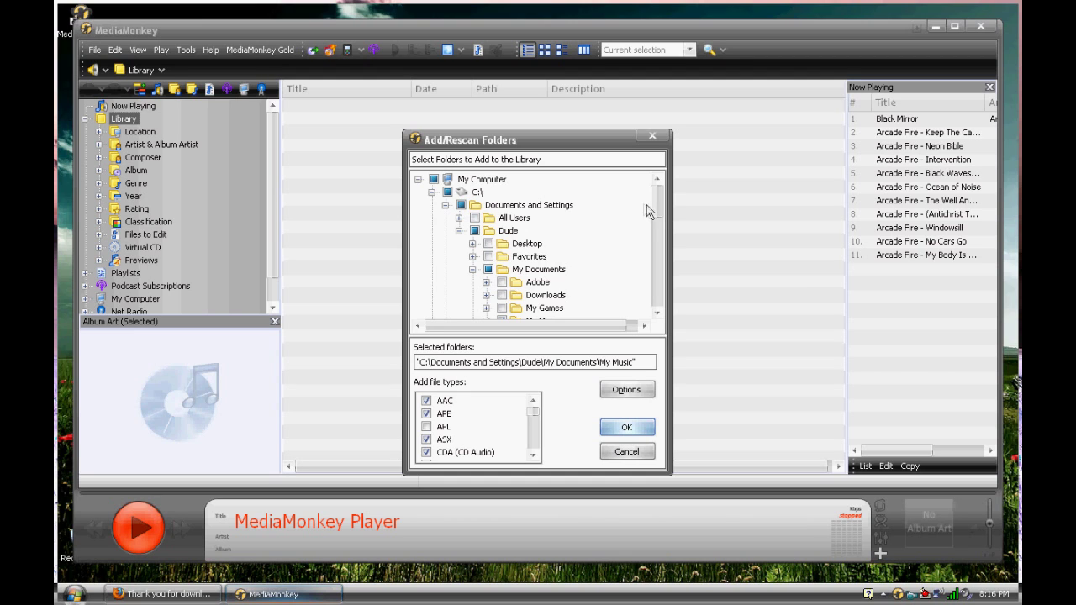
mouse_move(657, 209)
mouse_down()
mouse_move(658, 244)
mouse_move(656, 205)
mouse_up()
click(486, 299)
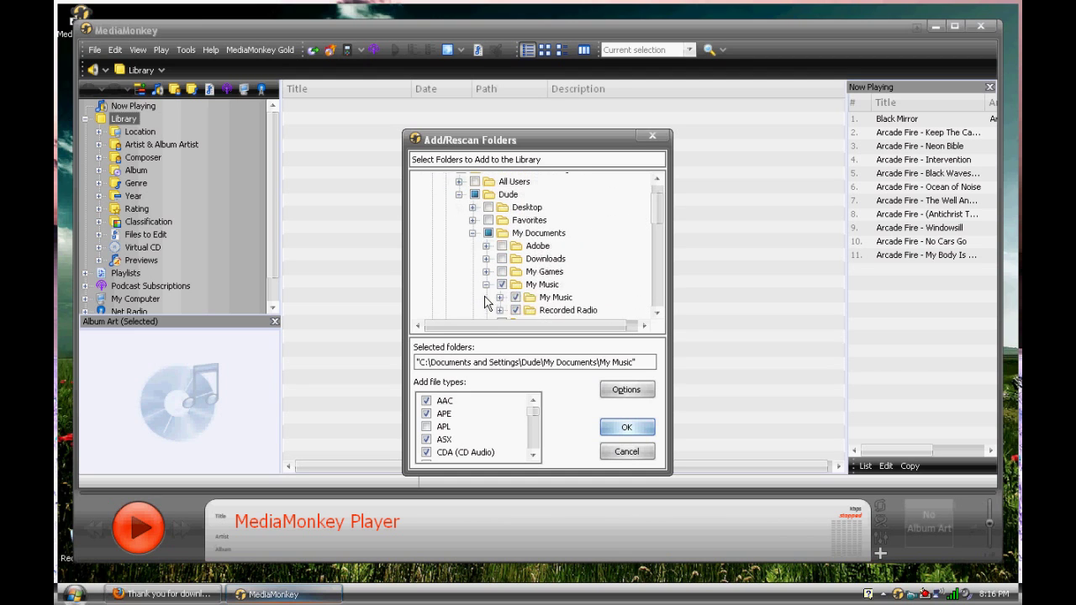
scroll(559, 281, down, 1)
click(499, 259)
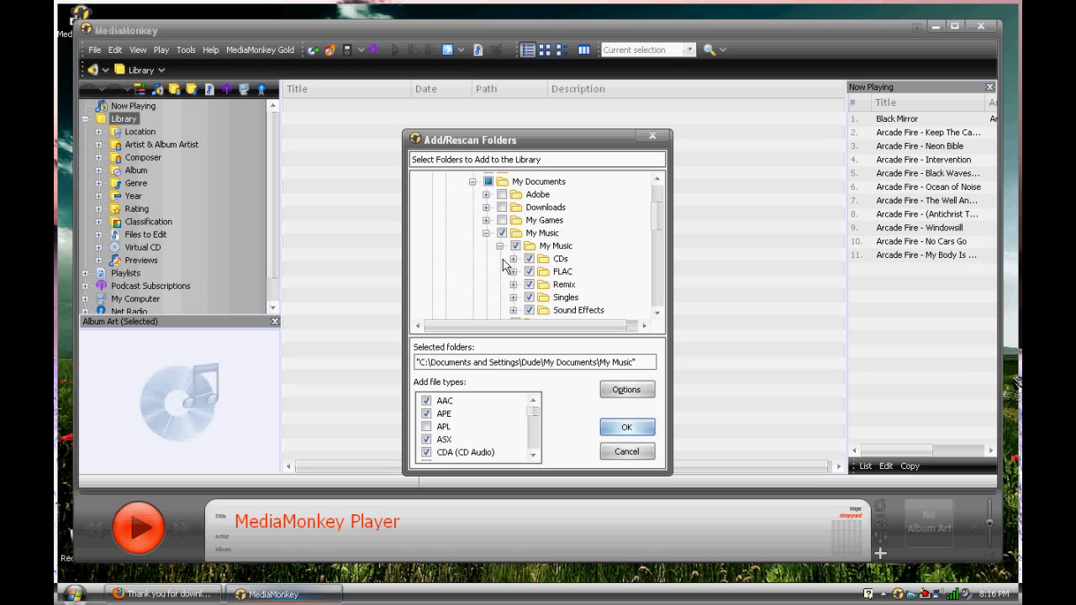
- Exclude the FLAC, Remix, Singles and Sound Effects folders and add the remaining selected folders to the library
click(529, 272)
click(529, 284)
click(529, 298)
click(528, 310)
click(625, 428)
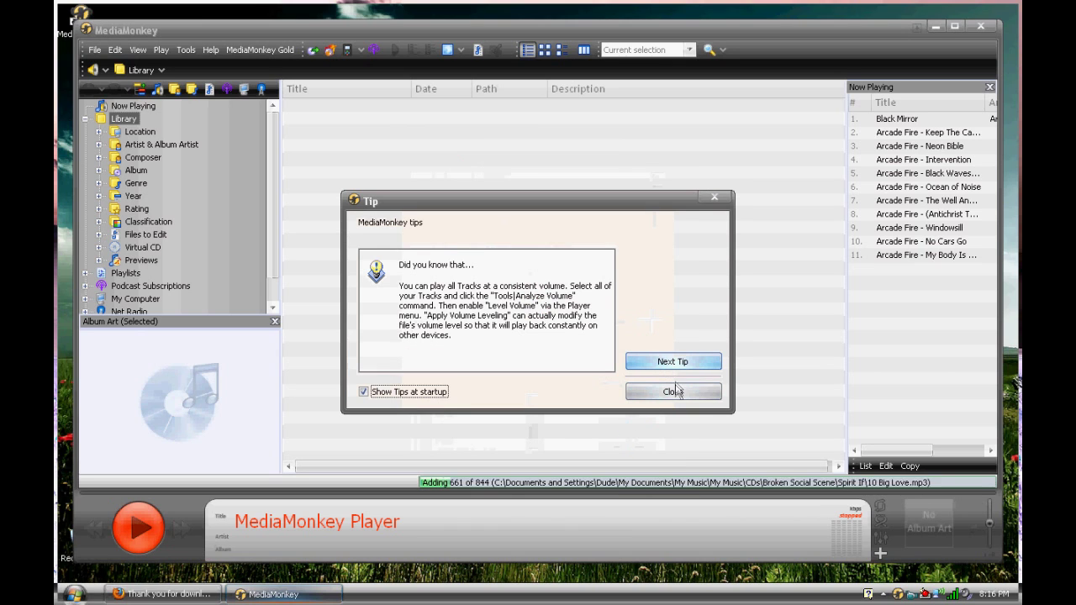
- Close the startup tip, deselect Windows Media Player as an import source and confirm the data import choice
click(682, 393)
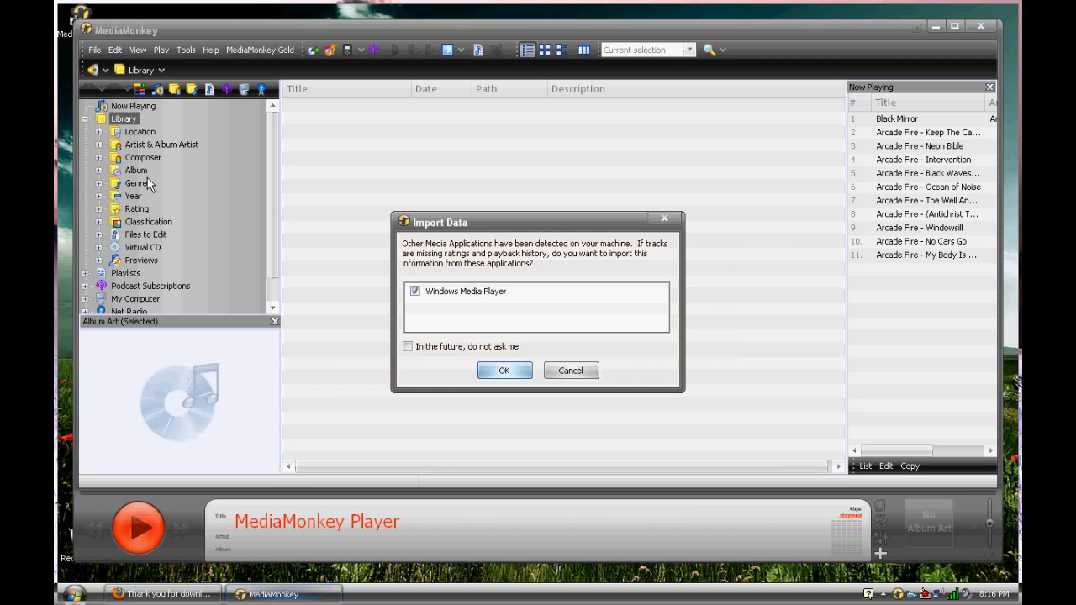
click(445, 294)
click(414, 291)
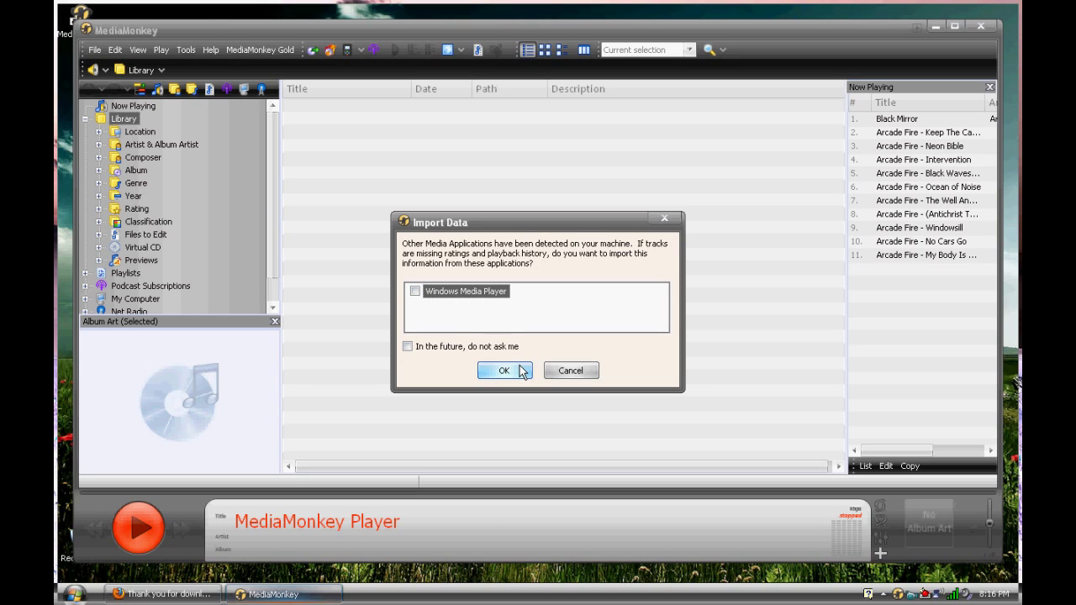
click(523, 371)
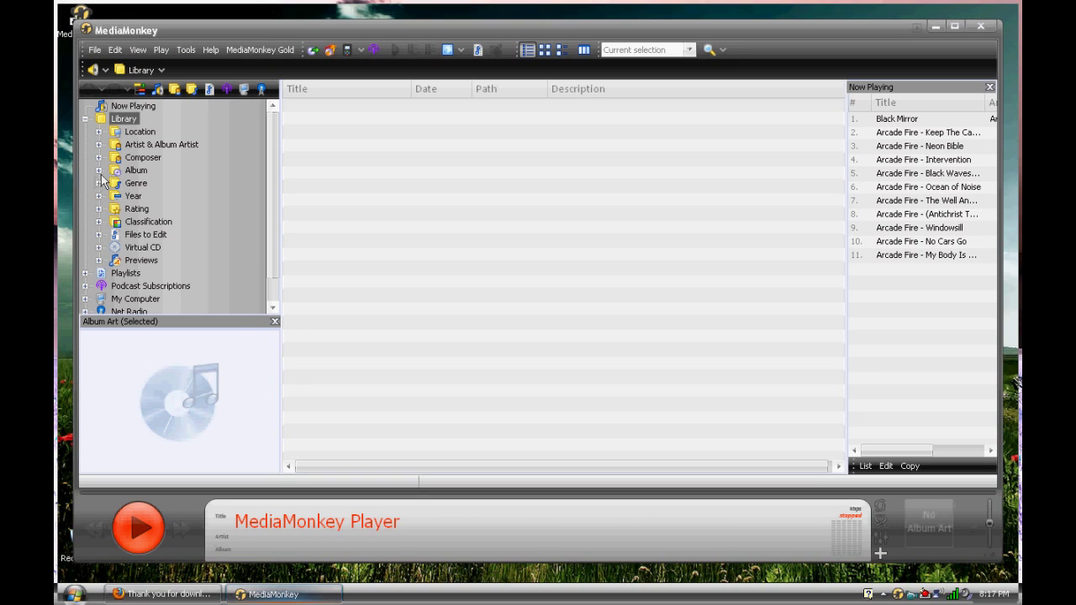
- Customize the library tree nodes: hide Location, Artist & Album Artist and Composer, and show Album Artist
right_click(117, 124)
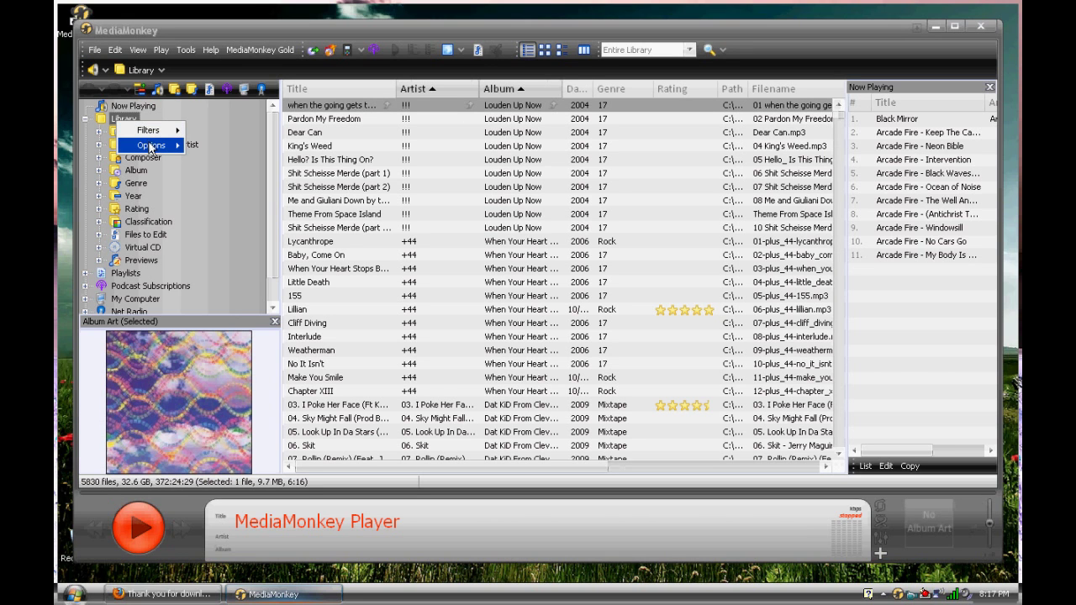
mouse_move(156, 147)
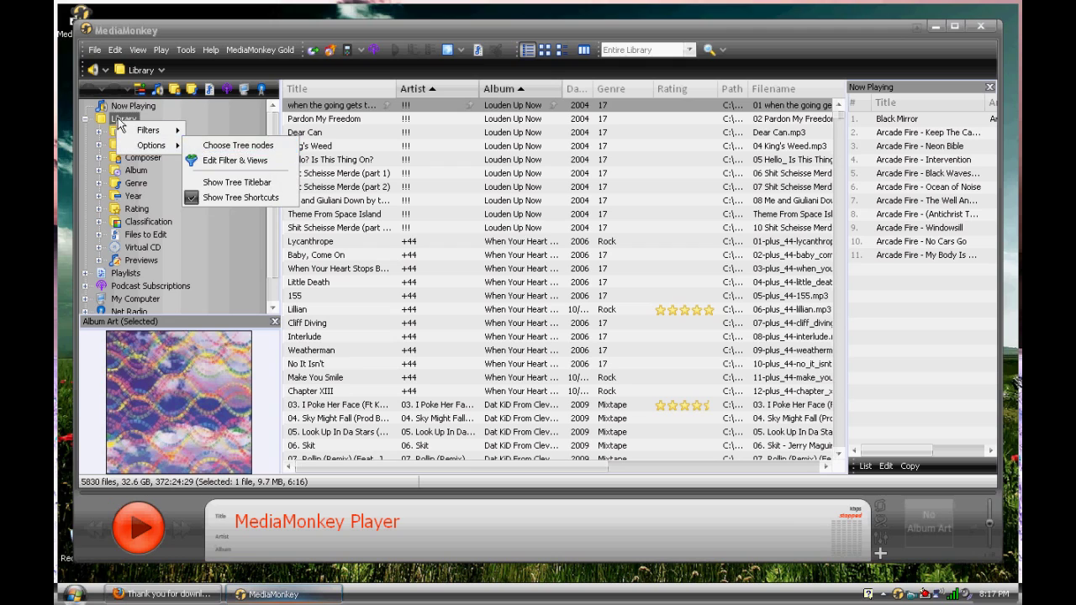
right_click(110, 118)
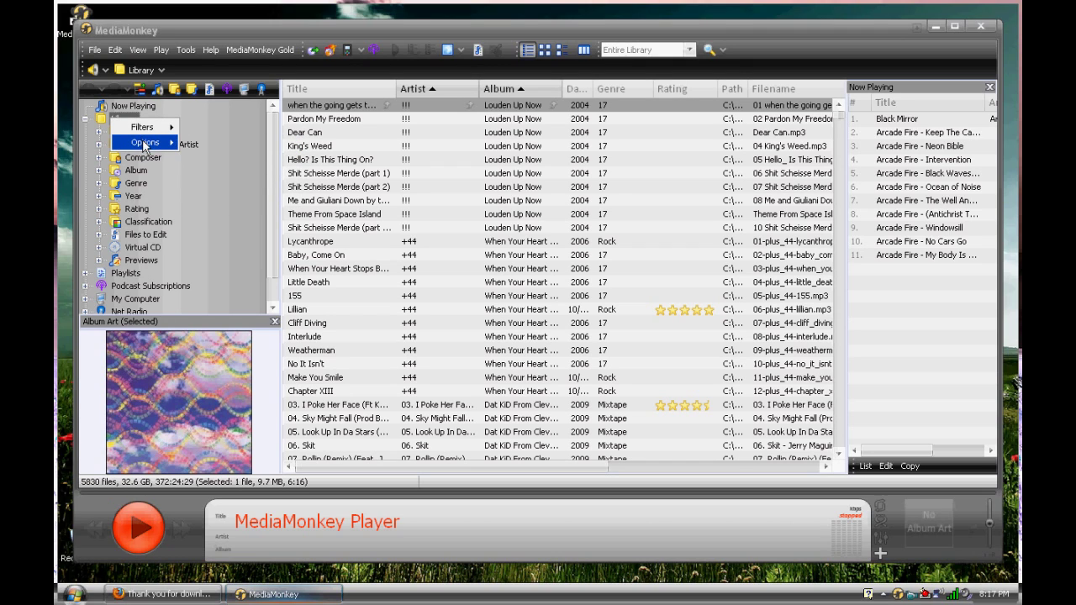
mouse_move(145, 144)
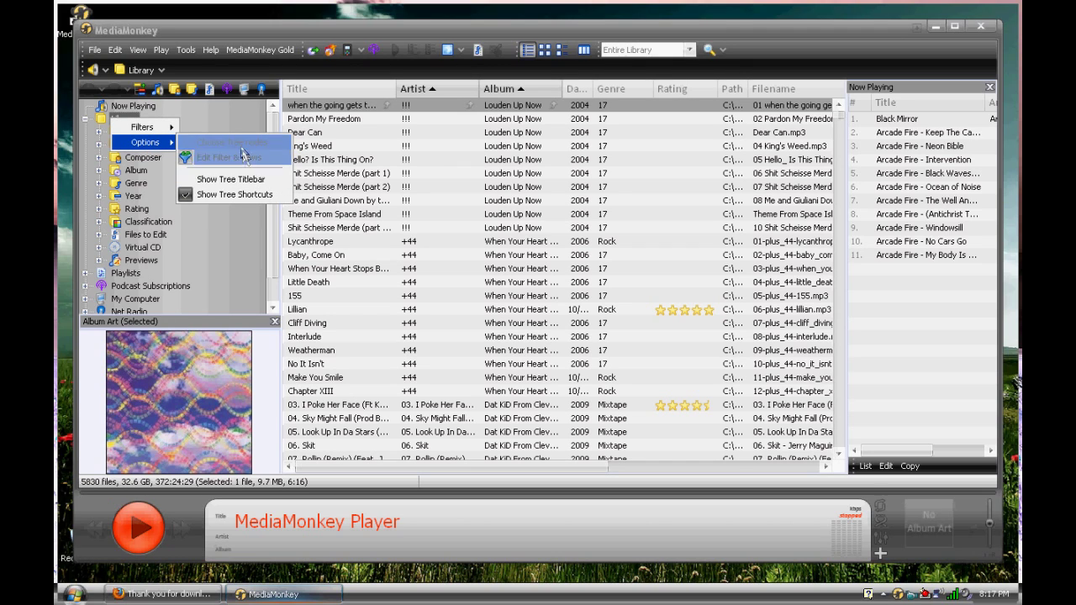
click(242, 143)
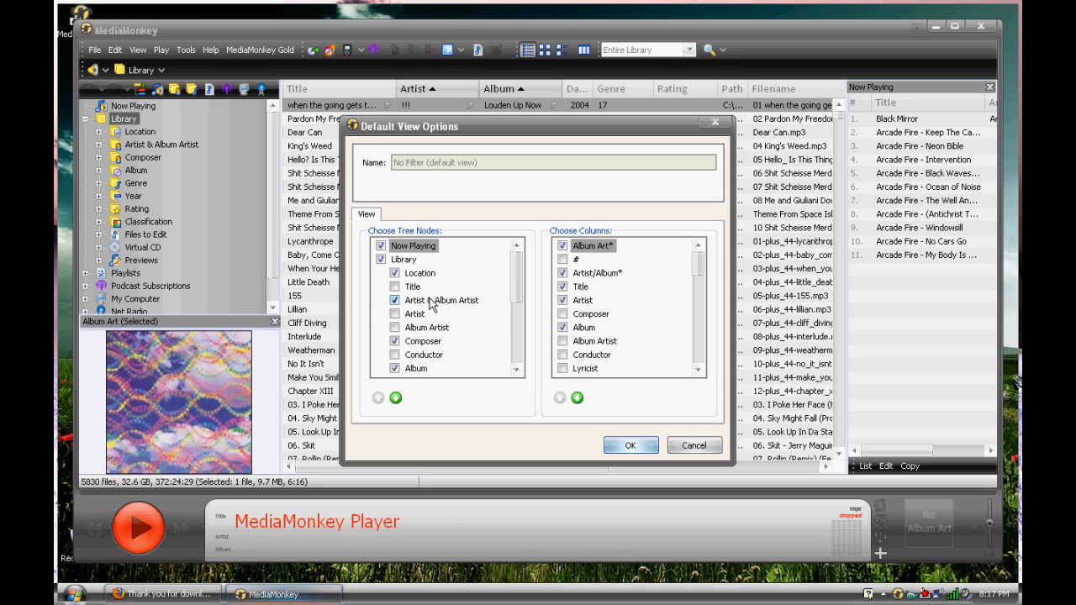
click(395, 300)
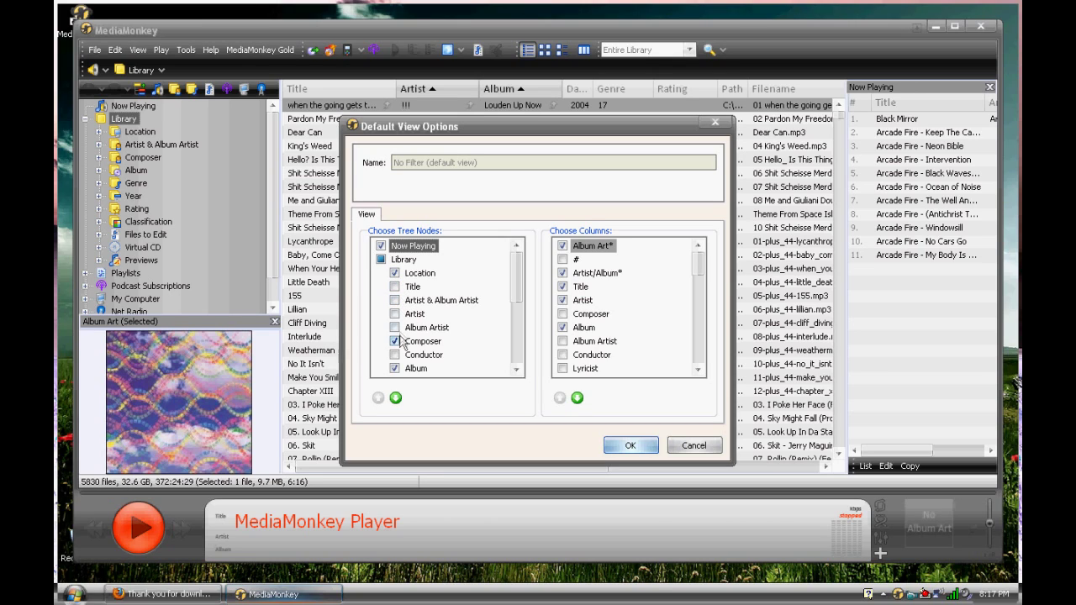
click(395, 328)
scroll(465, 312, down, 1)
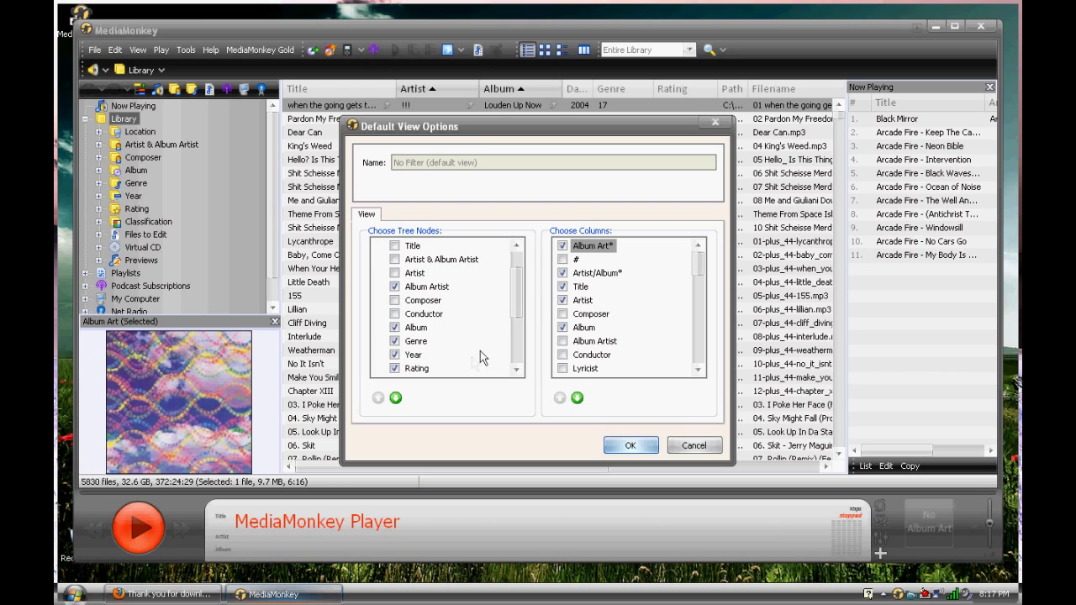
scroll(482, 358, down, 2)
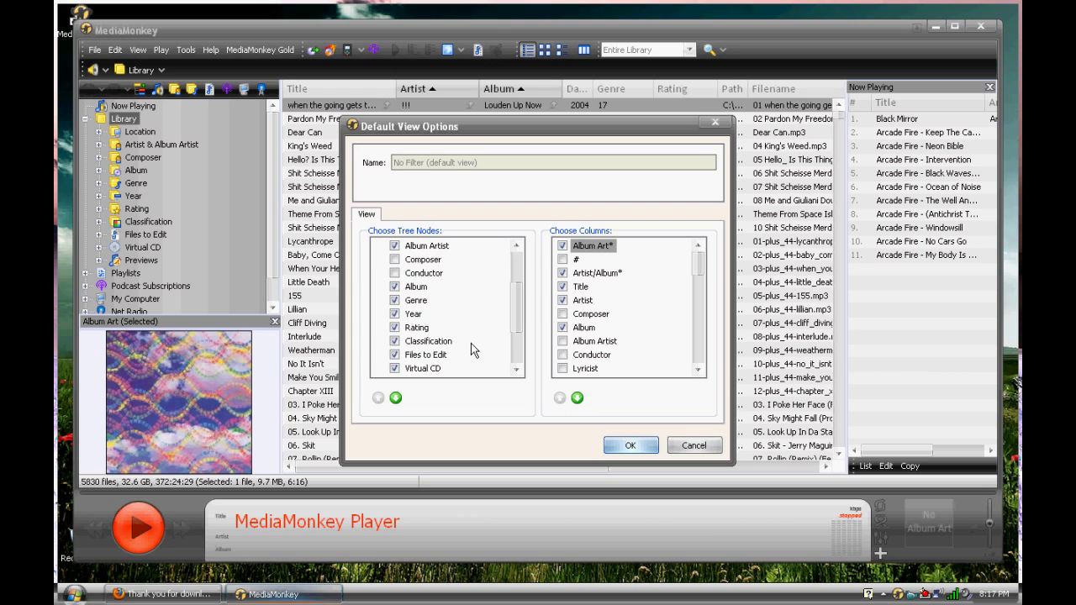
click(643, 448)
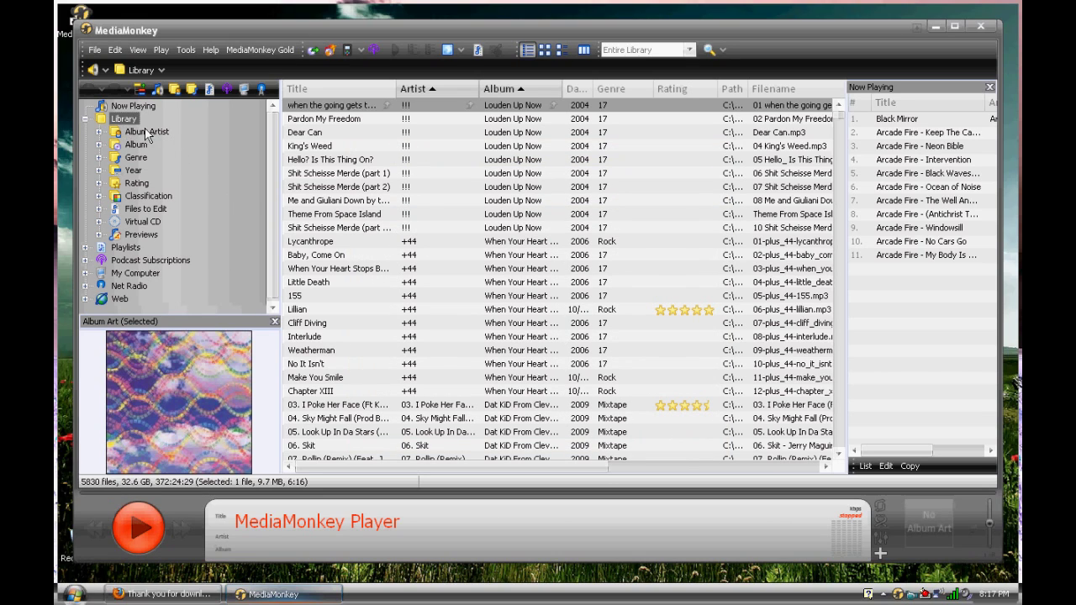
- Browse the library's Album Artist and Album nodes, expanding each and collapsing it again
click(98, 132)
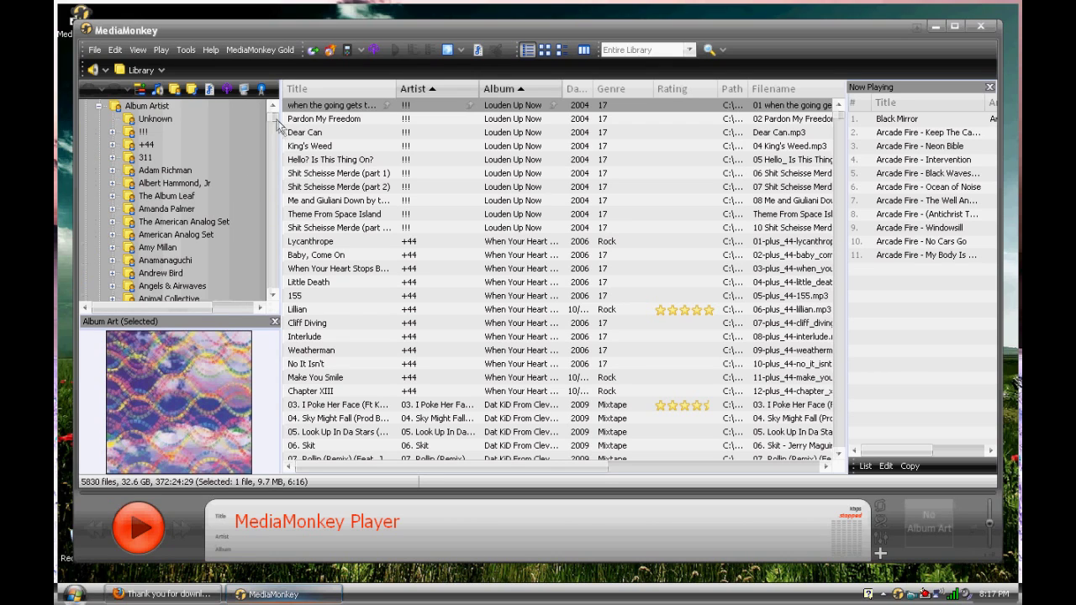
mouse_move(269, 114)
mouse_down()
mouse_move(259, 239)
mouse_move(258, 107)
mouse_up()
click(99, 131)
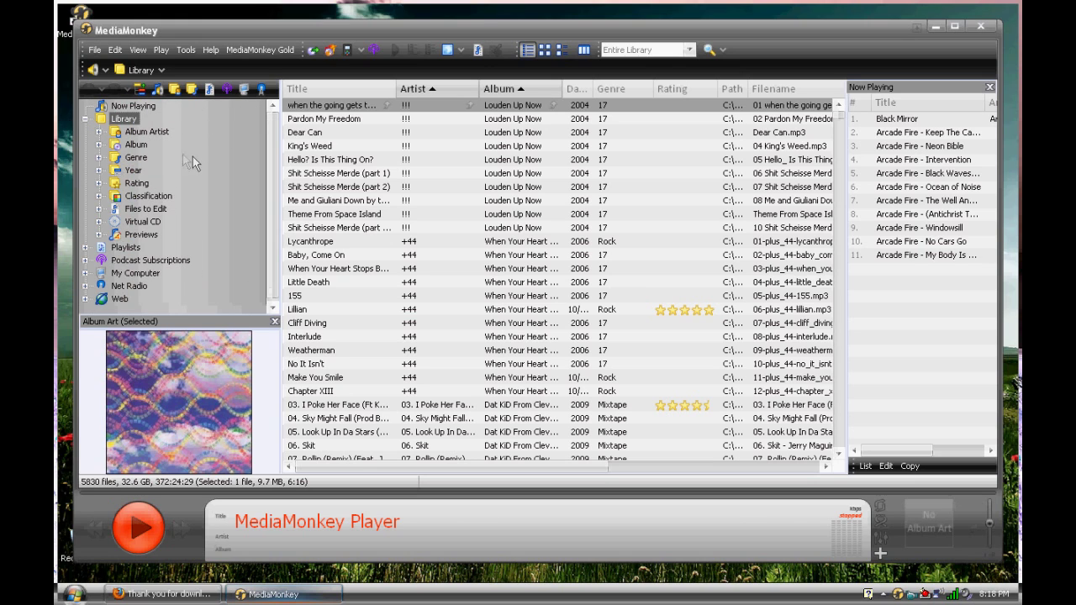
click(98, 144)
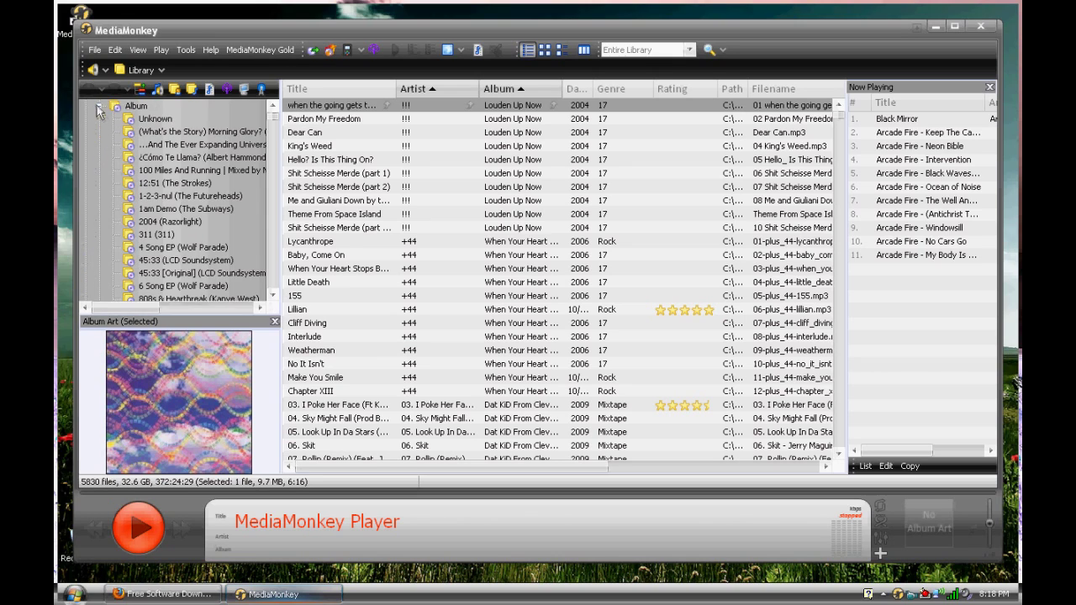
click(98, 105)
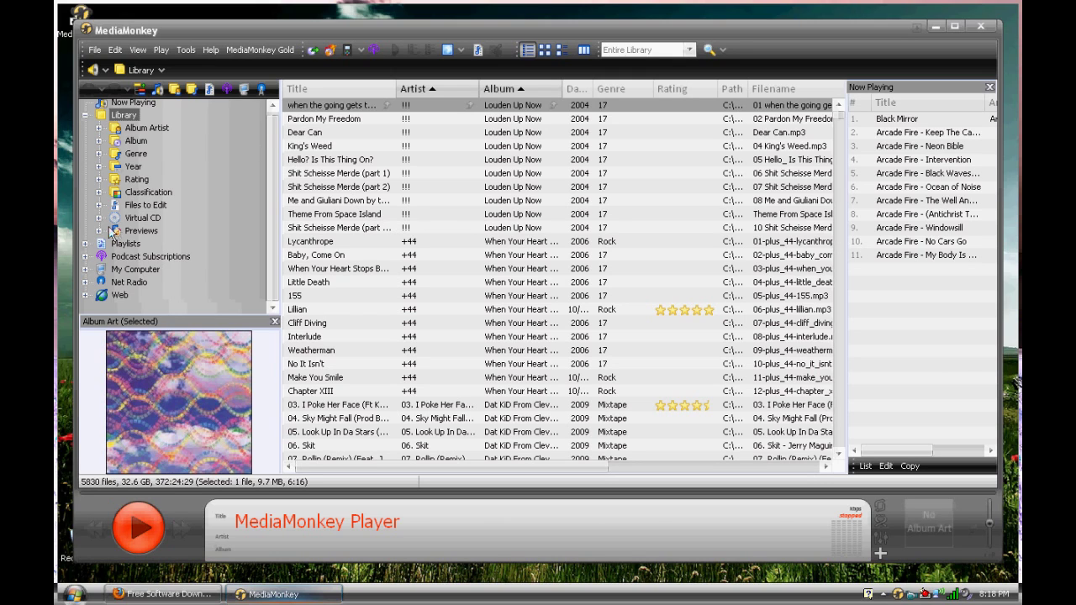
- Look through the default playlists, viewing Last 50 played and Favorites - Top 50, and collapse the Playlists node
click(86, 243)
scroll(176, 227, down, 1)
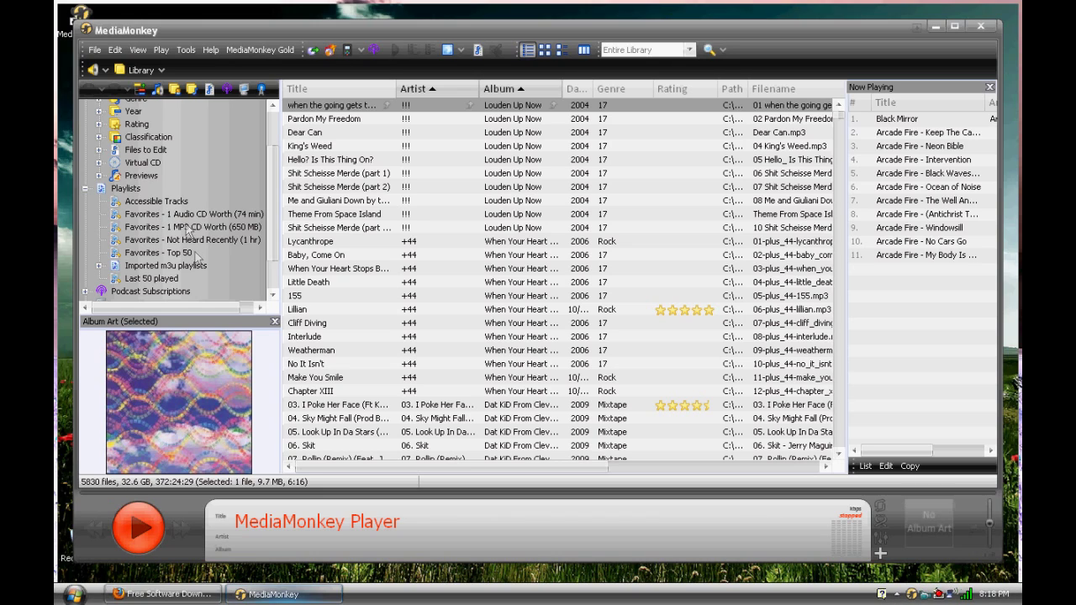
click(156, 279)
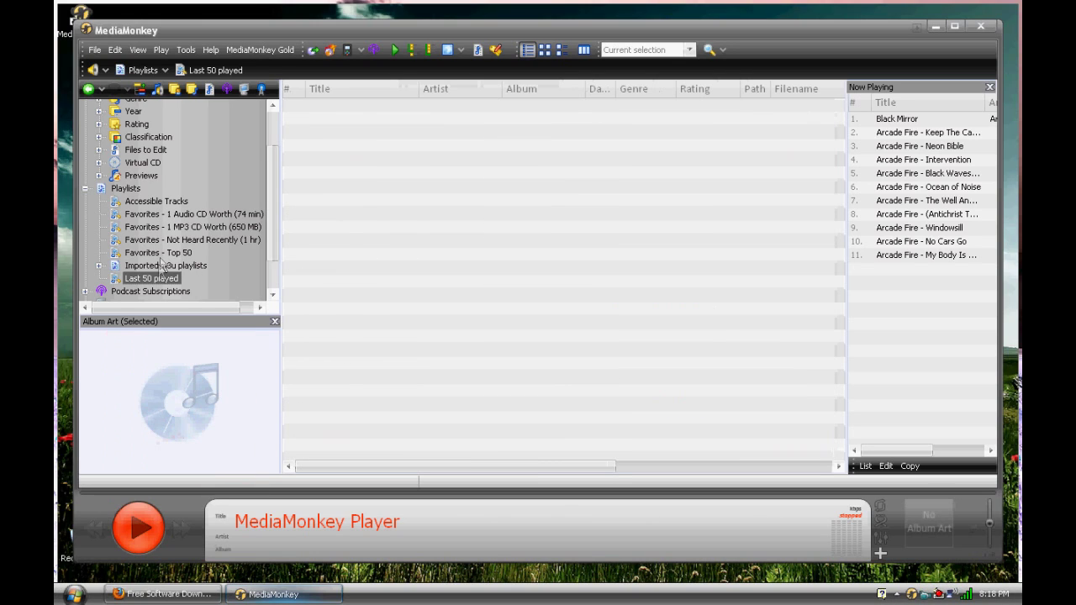
click(159, 253)
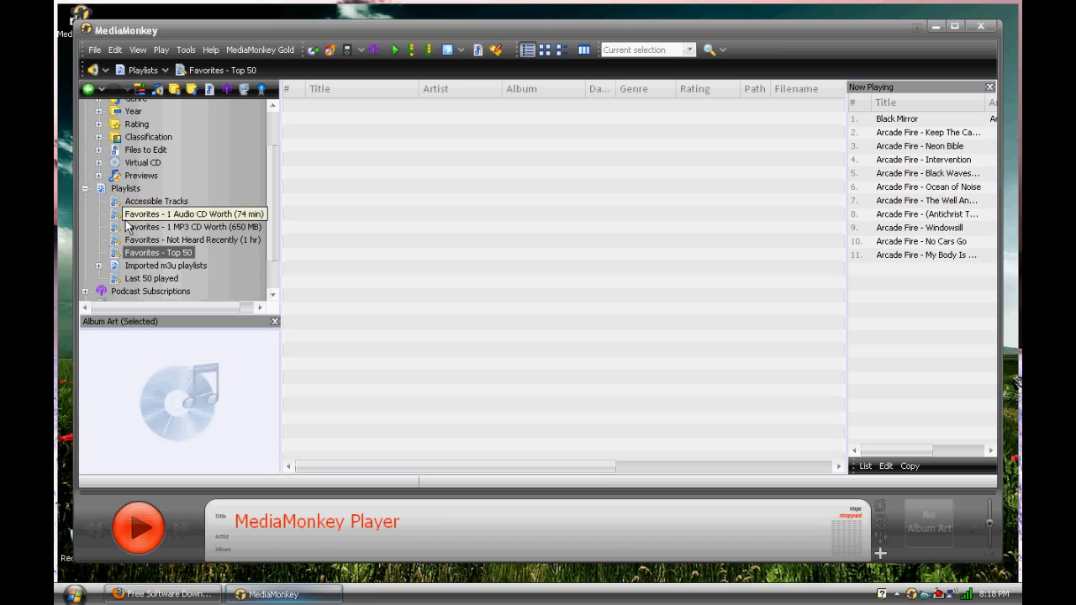
click(85, 189)
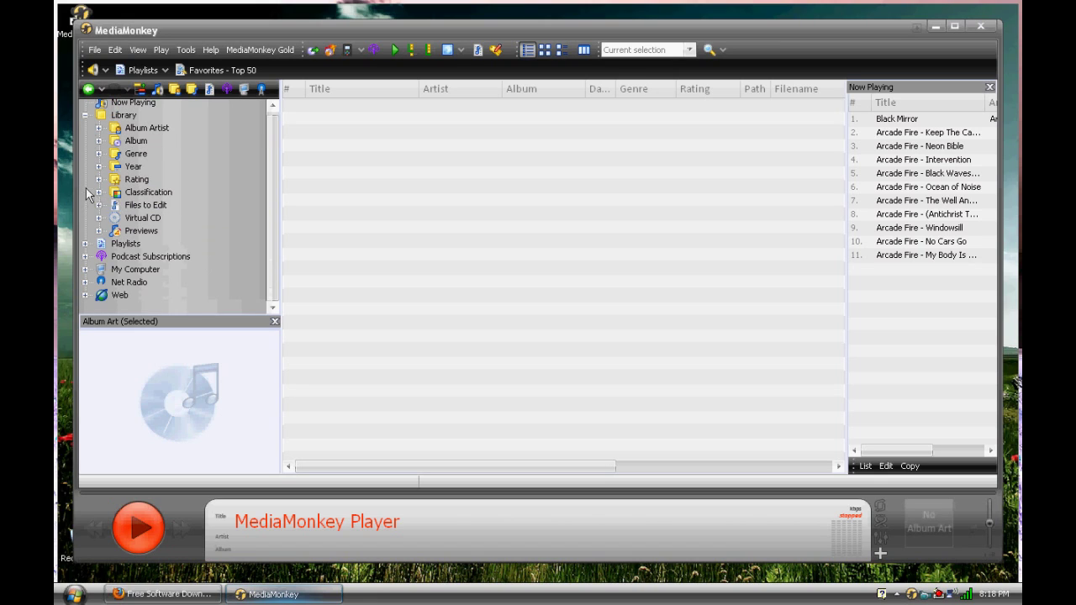
- Examine the disc burning wizard's options, the device synchronization commands and the available visualizations
click(330, 51)
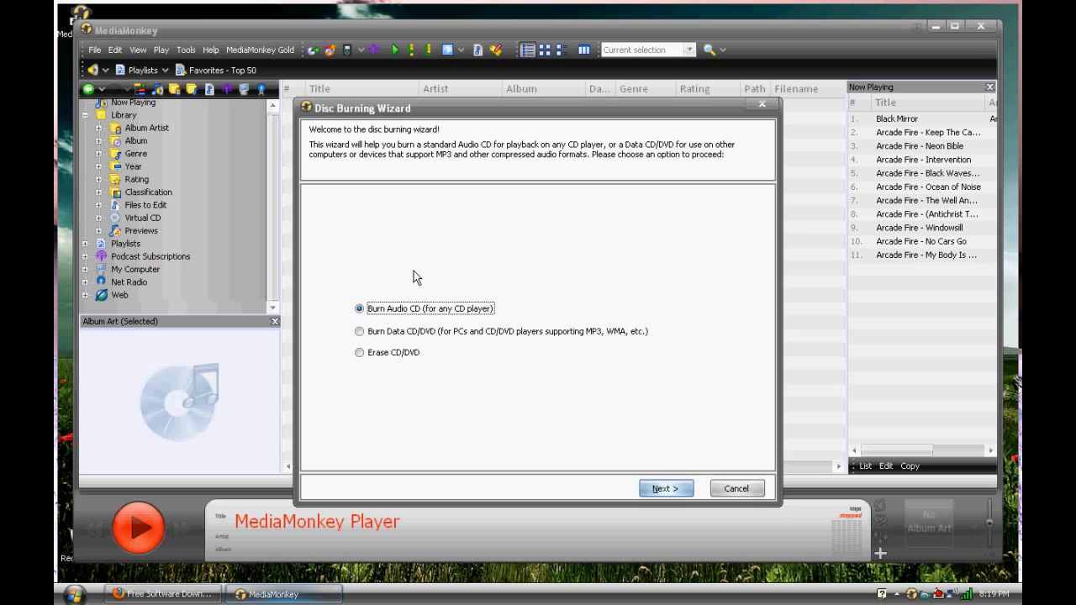
click(750, 487)
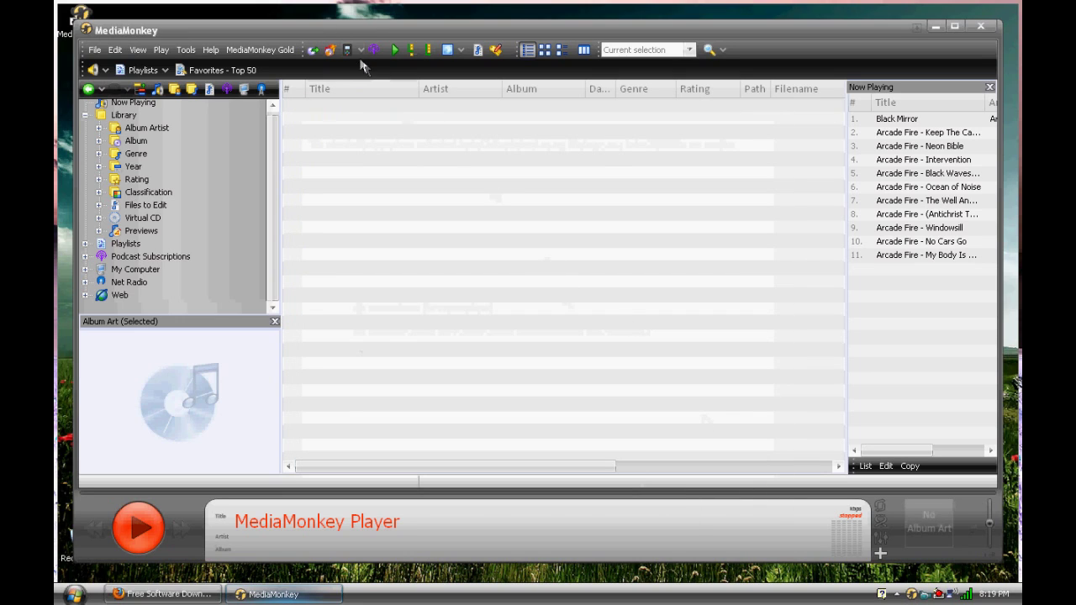
click(360, 51)
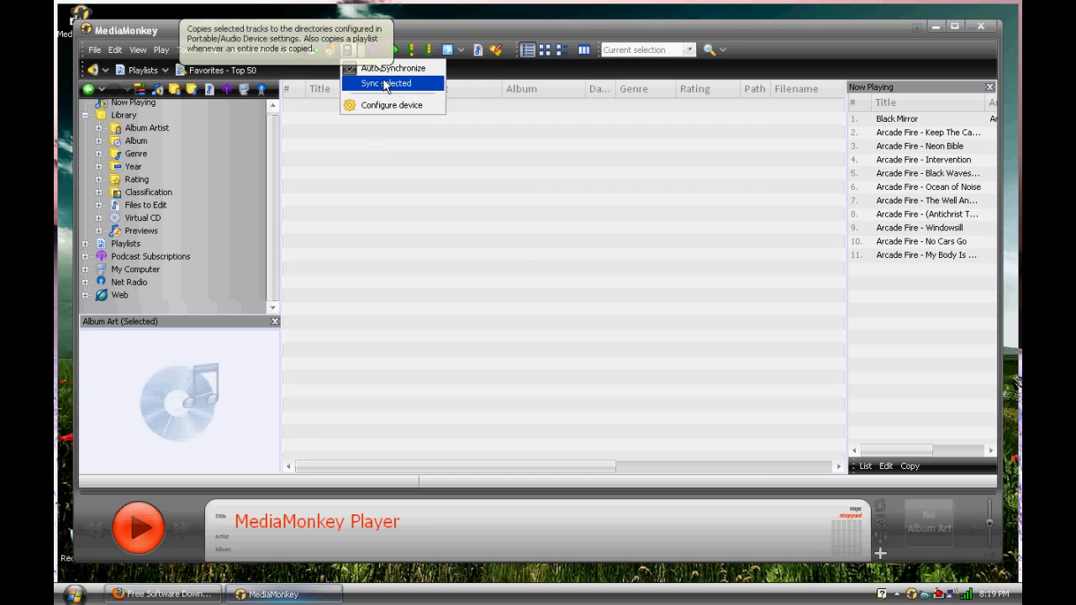
click(421, 28)
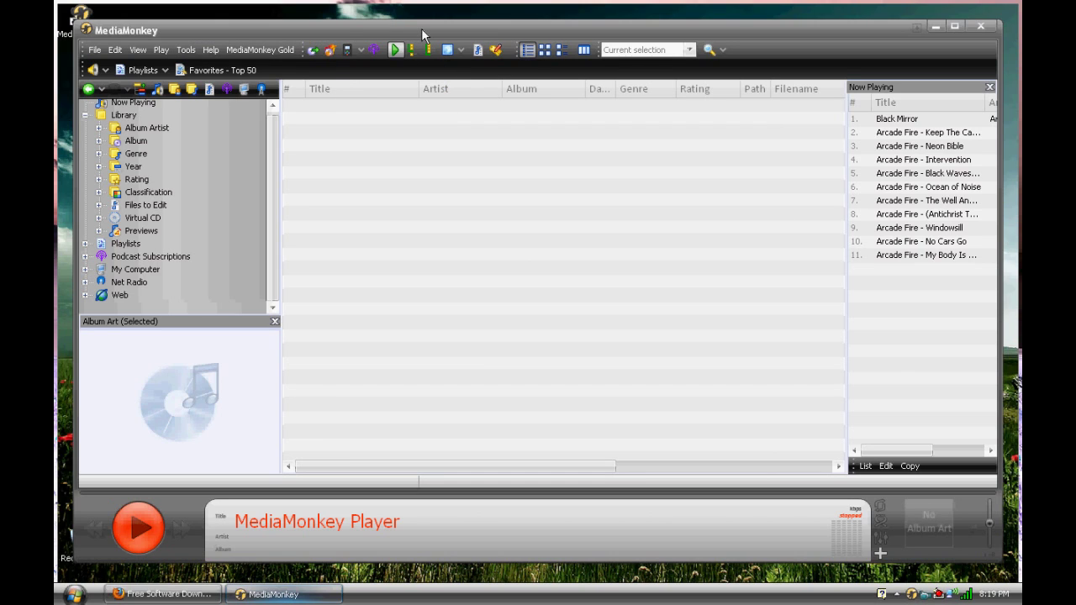
click(461, 49)
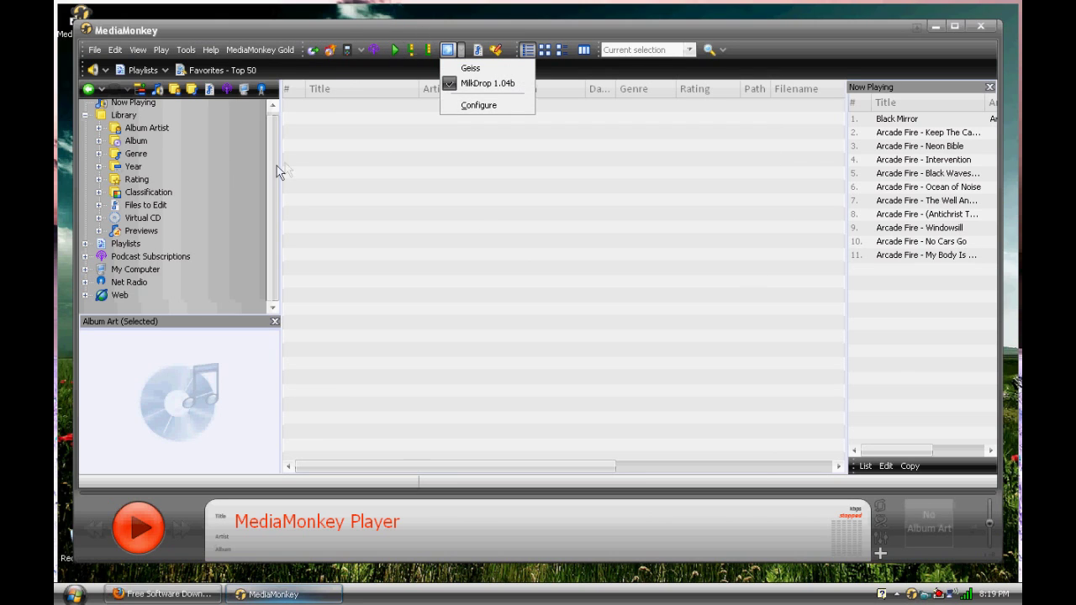
- Play "Summertime Clothes" from Animal Collective's album Merriweather Post Pavilion and enlarge the album art pane
drag(276, 166, 278, 145)
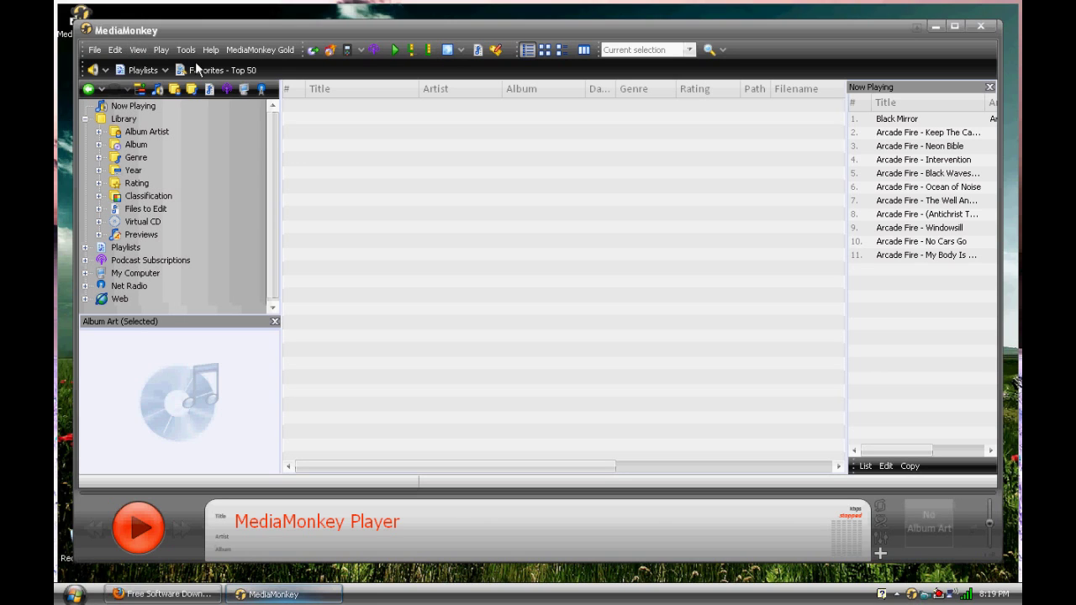
click(99, 132)
scroll(125, 260, down, 1)
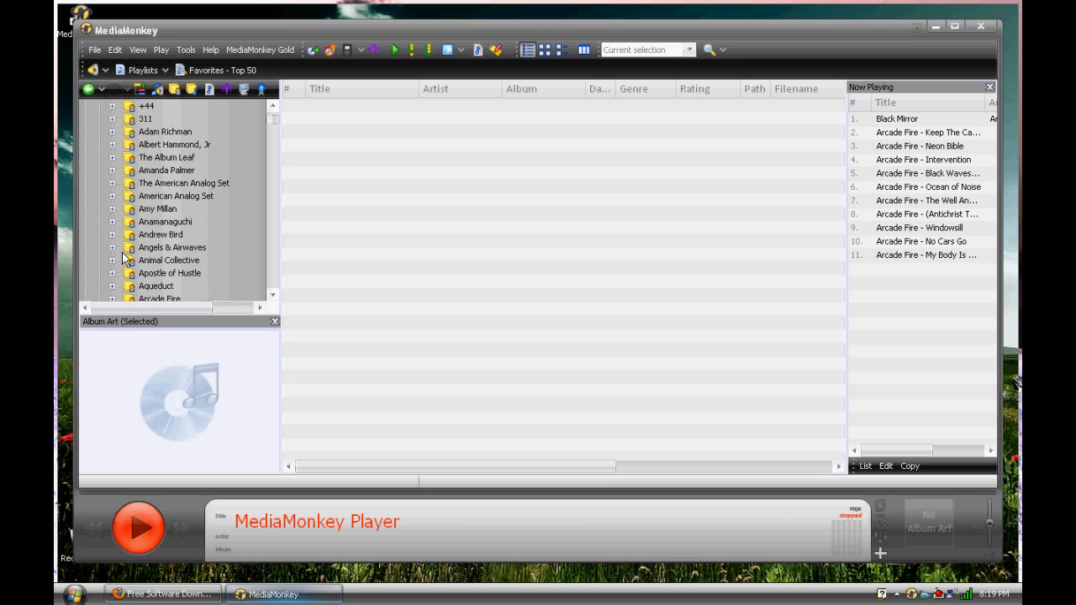
click(112, 261)
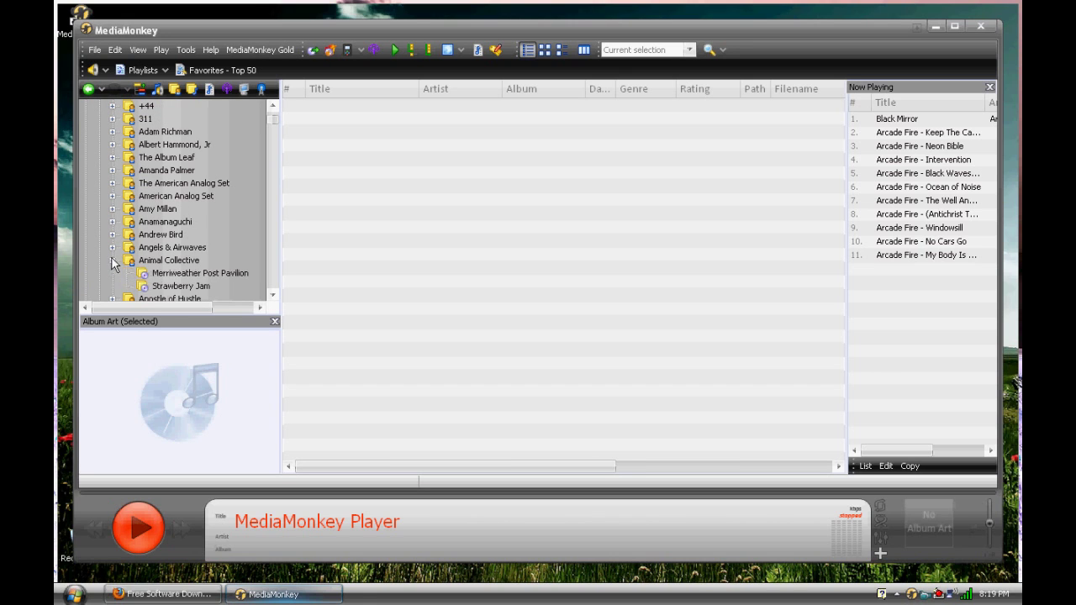
click(168, 273)
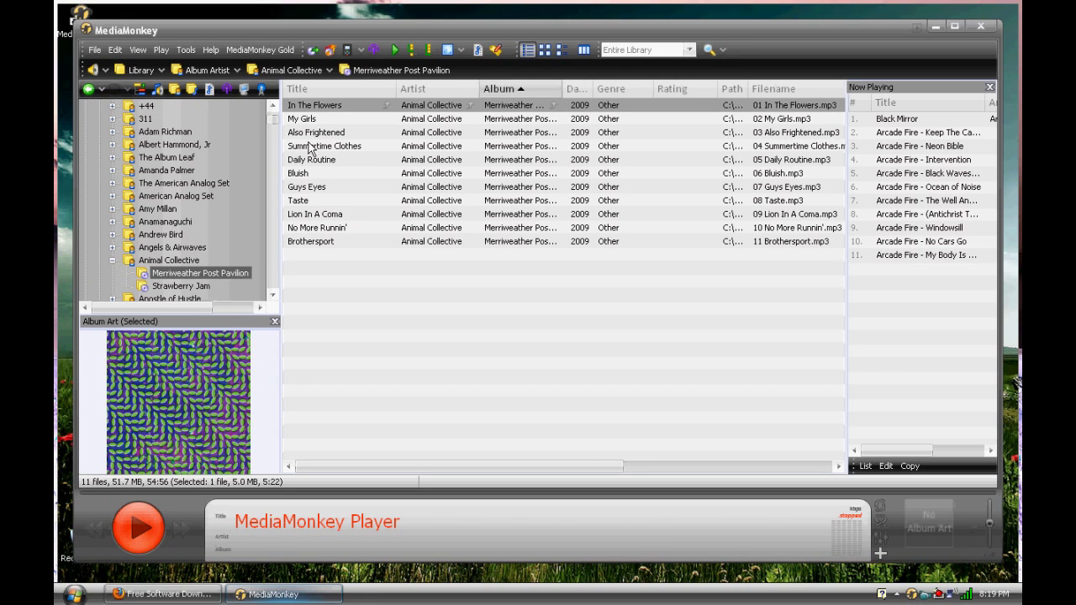
double_click(311, 147)
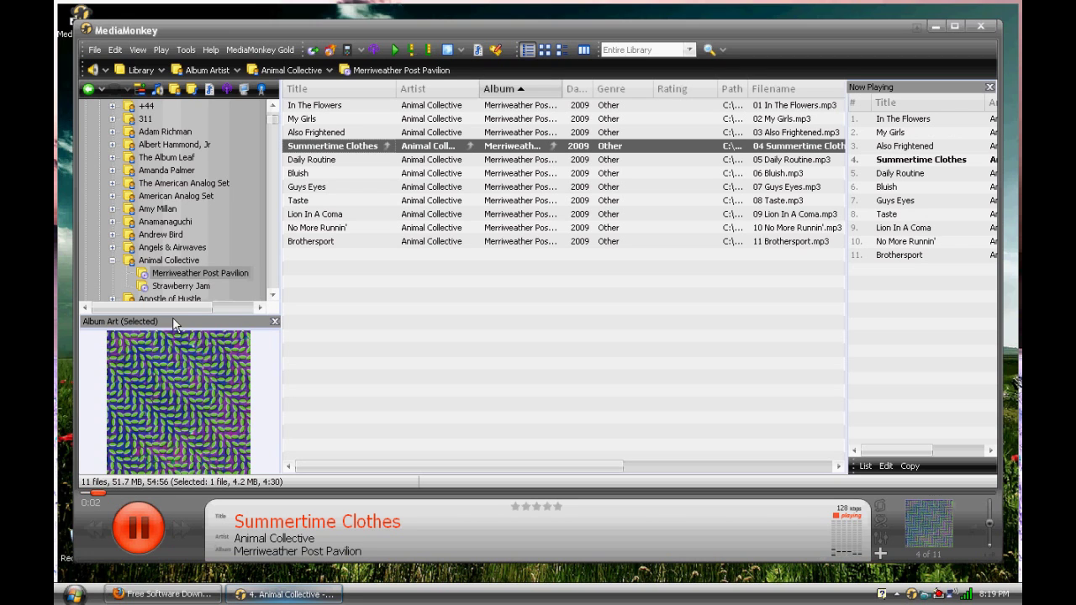
drag(173, 314, 183, 274)
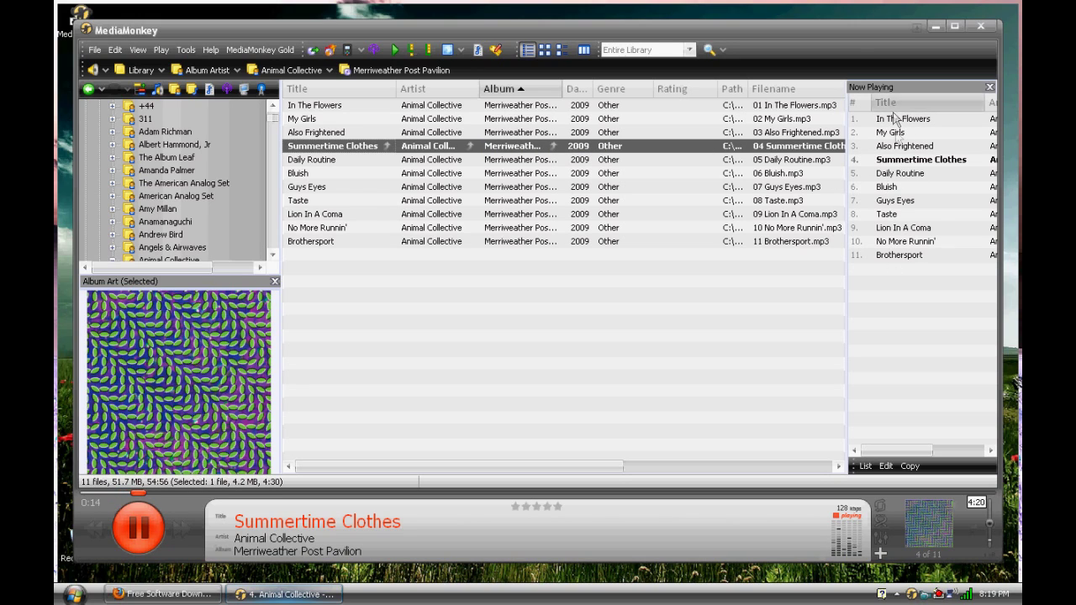
- Pause "Summertime Clothes" and rate it five stars
click(139, 527)
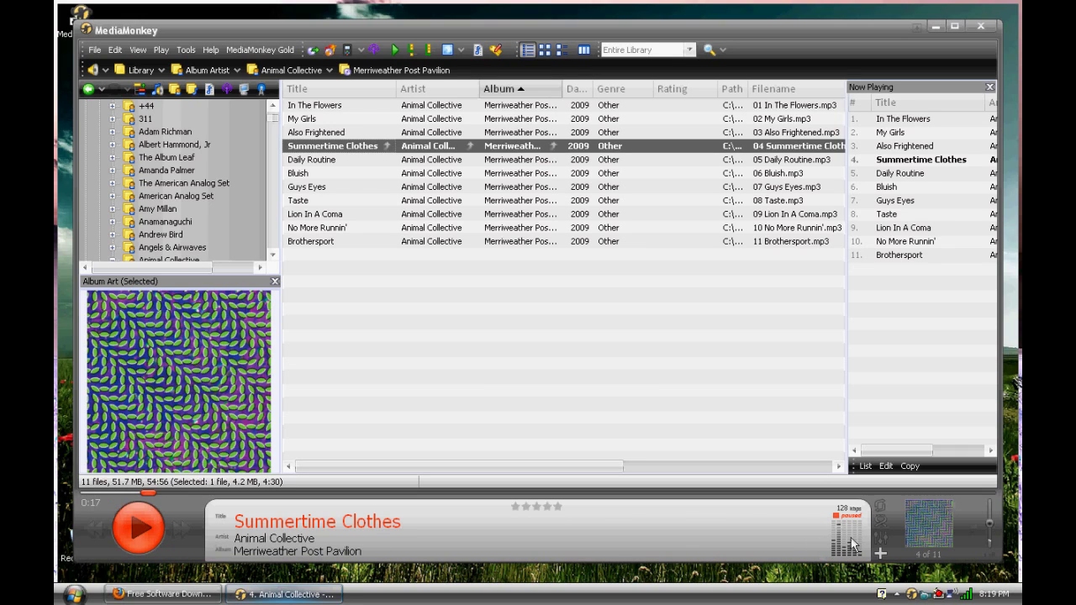
click(560, 507)
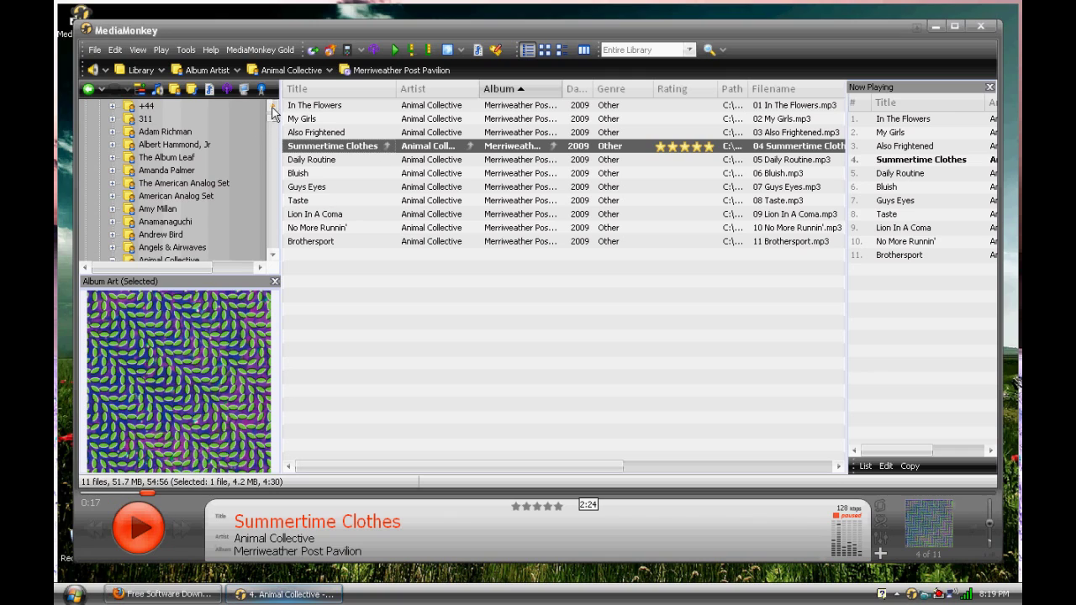
- Clear all tracks from the Now Playing list, removing them from Now Playing only
scroll(273, 108, up, 3)
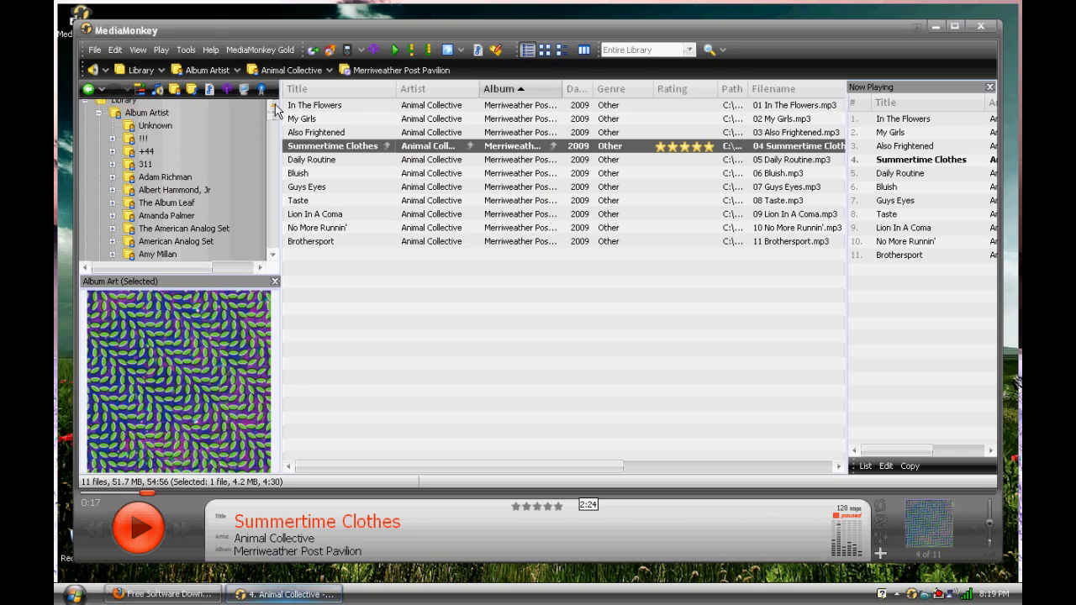
scroll(276, 108, up, 1)
drag(934, 384, 874, 119)
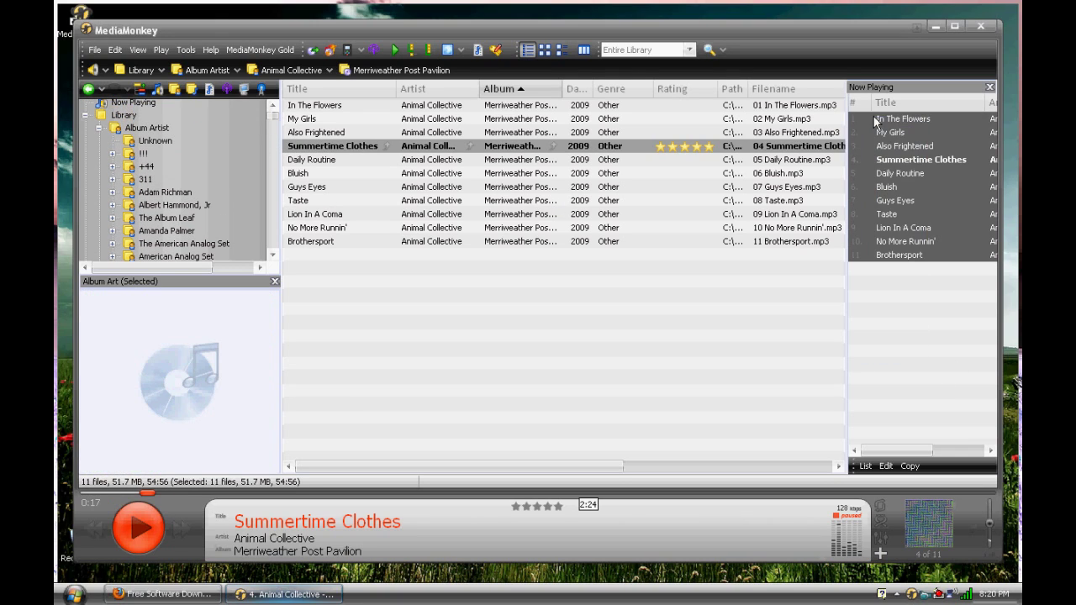
right_click(874, 120)
click(807, 284)
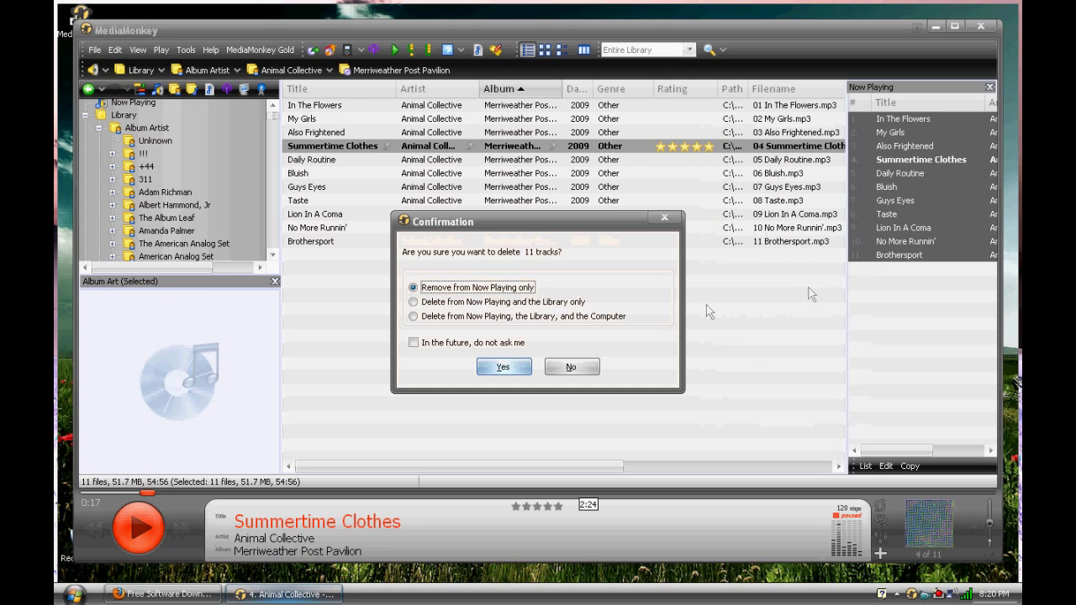
click(505, 367)
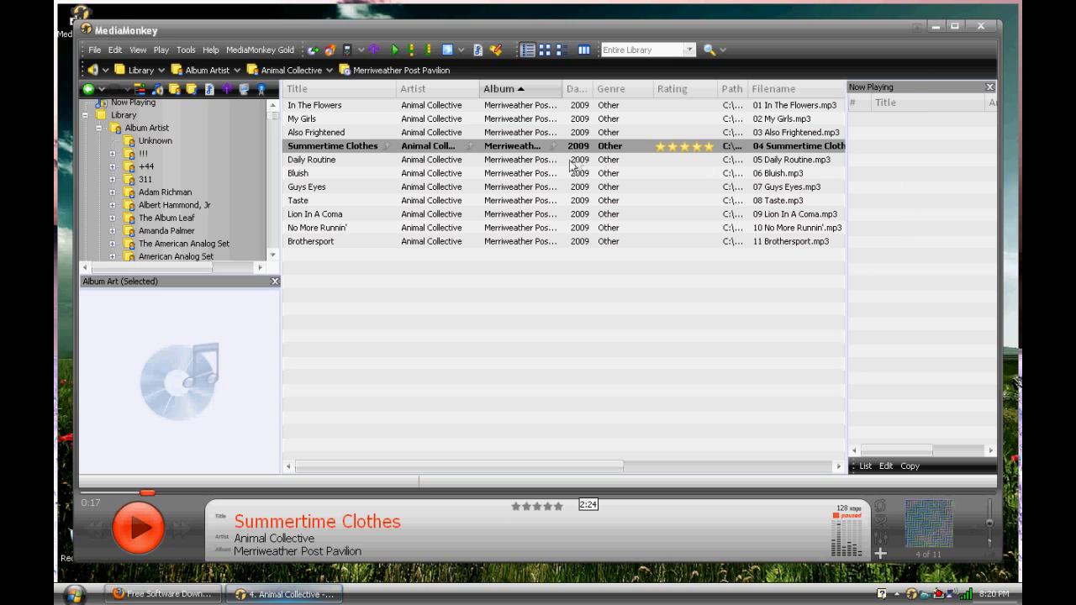
- Add Animal Collective's "Bluish" and Albert Hammond, Jr's "Everyone Gets A Star" to the Now Playing list
drag(308, 175, 866, 160)
click(175, 204)
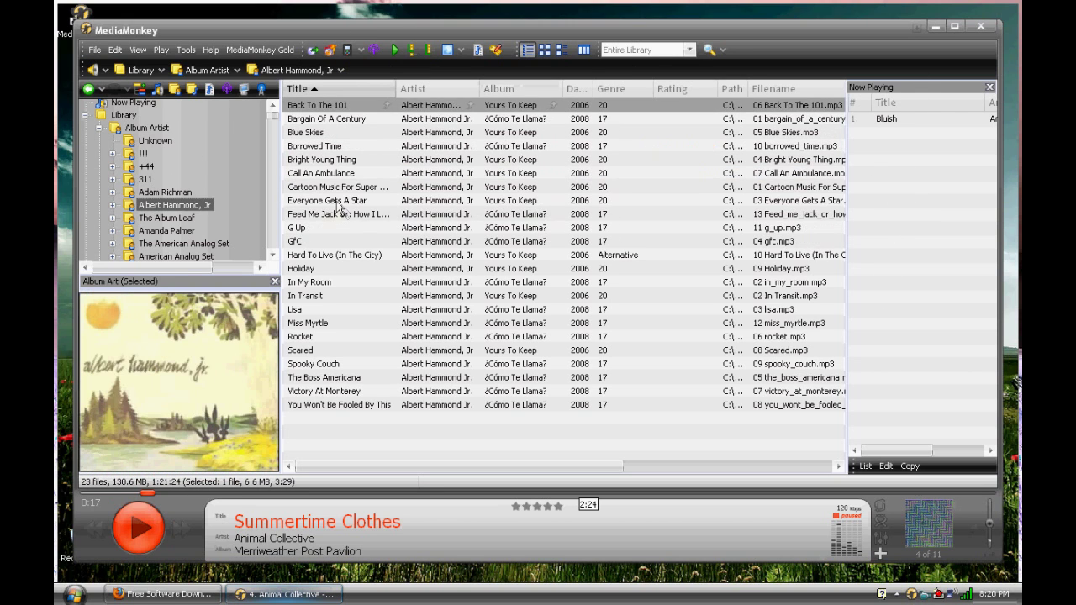
drag(336, 202, 906, 208)
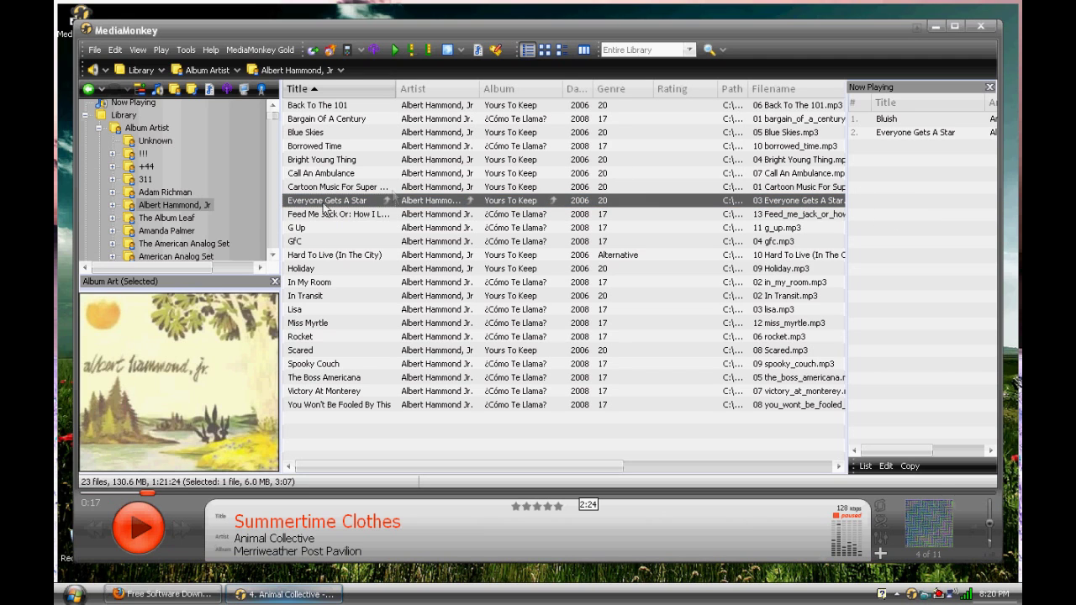
- Add "Jaws Theme Swimming" by the album artist Brand New to the end of the Now Playing list
click(166, 231)
scroll(173, 231, down, 8)
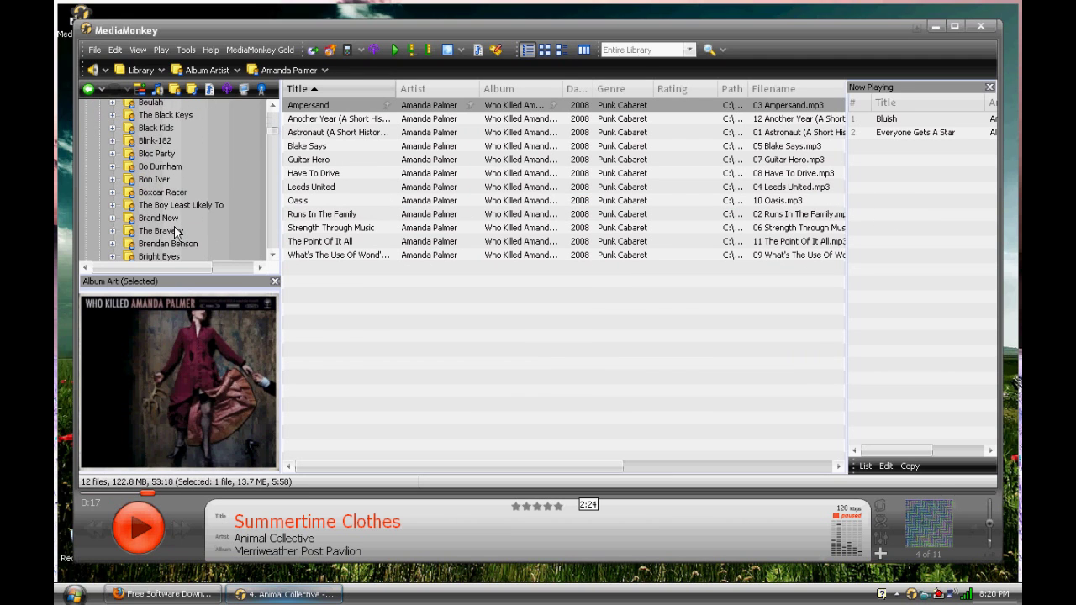
scroll(176, 232, down, 1)
click(163, 179)
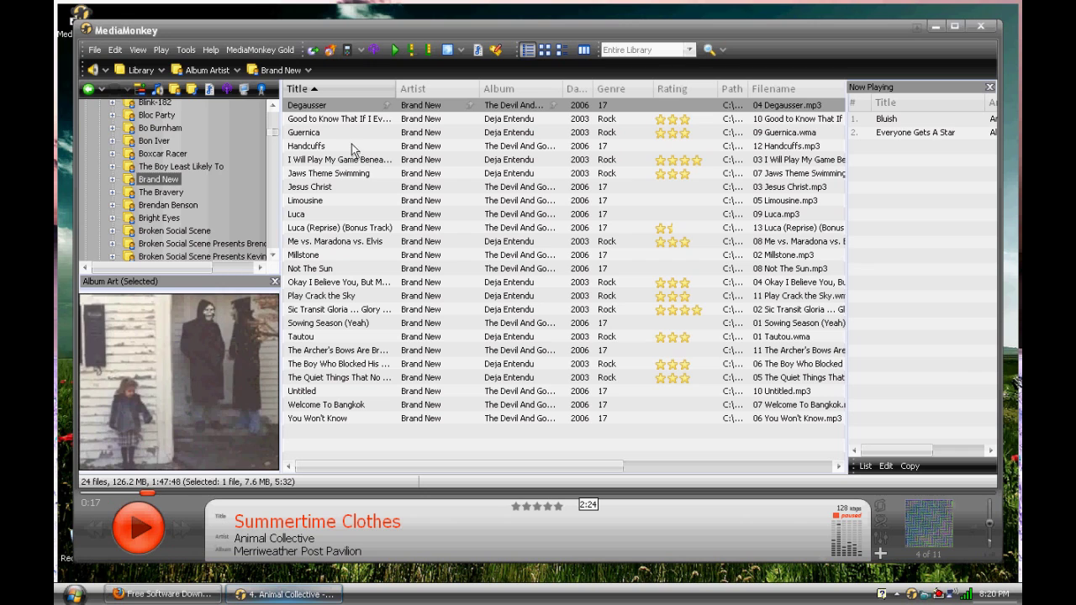
drag(324, 174, 908, 197)
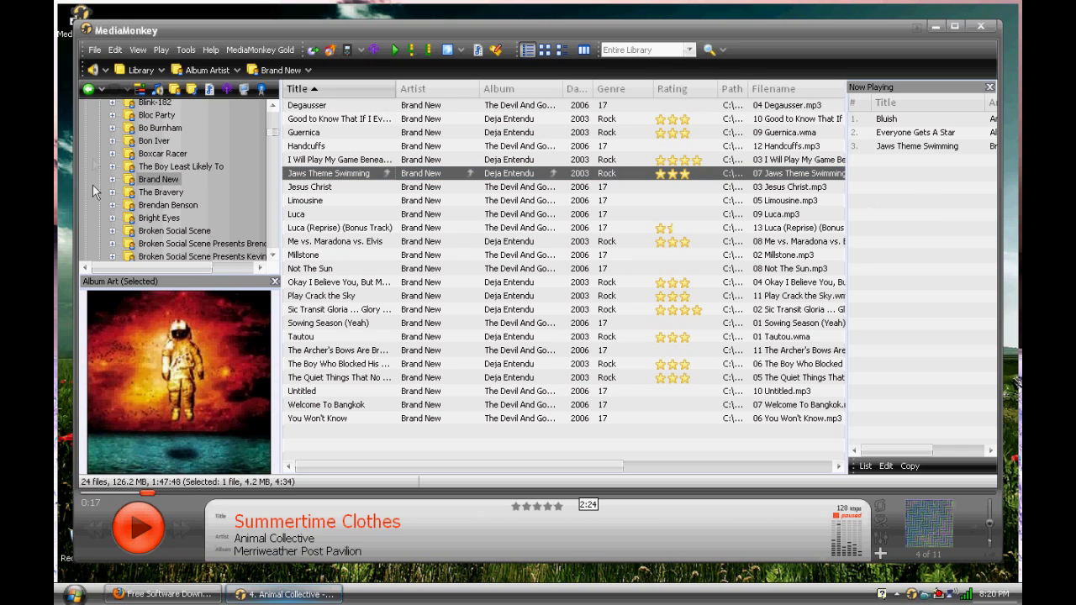
- Add "In The Red" from Datarock's album Red to the end of the Now Playing list
click(168, 230)
scroll(172, 223, down, 7)
click(168, 219)
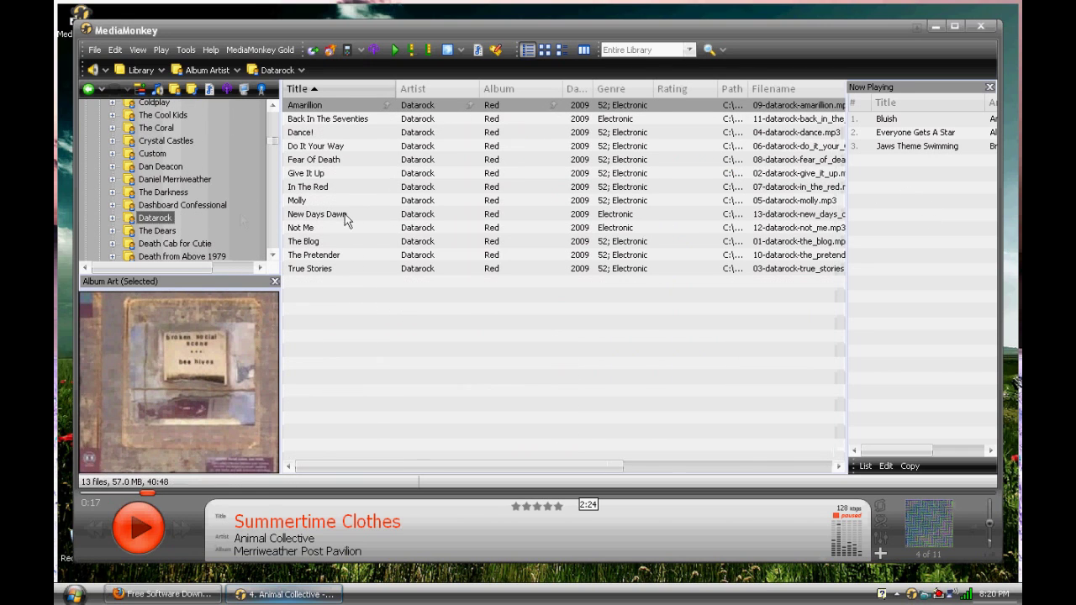
drag(313, 188, 883, 196)
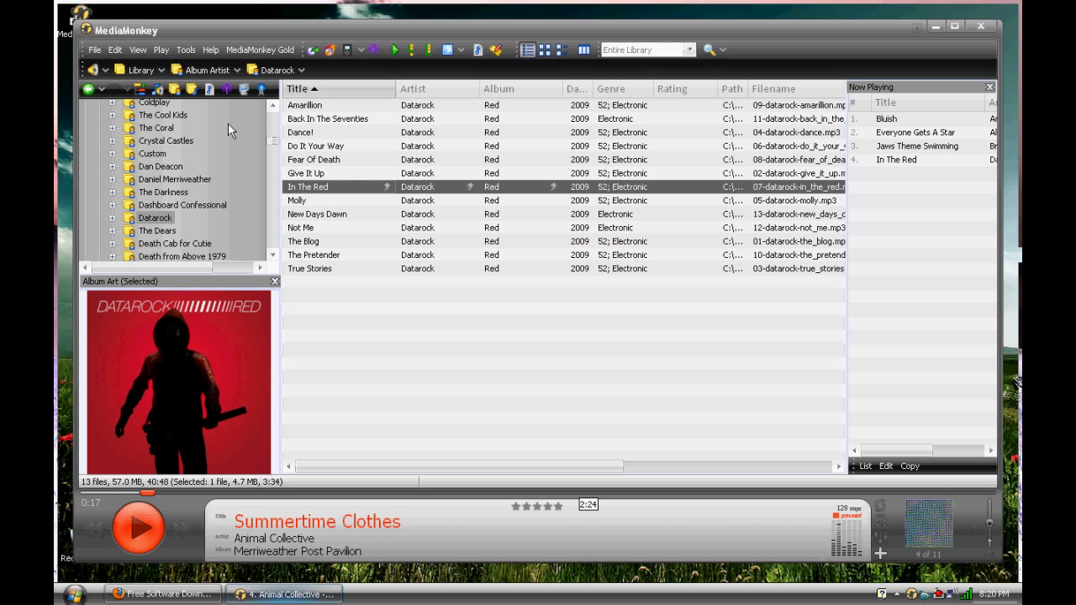
- Look through the library tracks of the album artists Death Cab for Cutie, Custom and Unknown
click(172, 244)
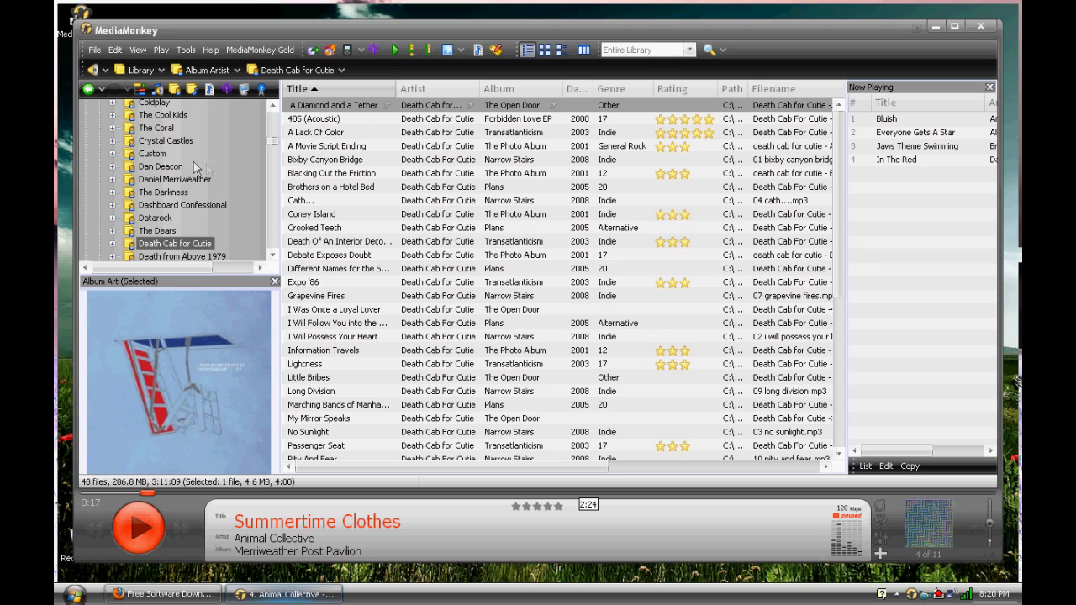
click(164, 155)
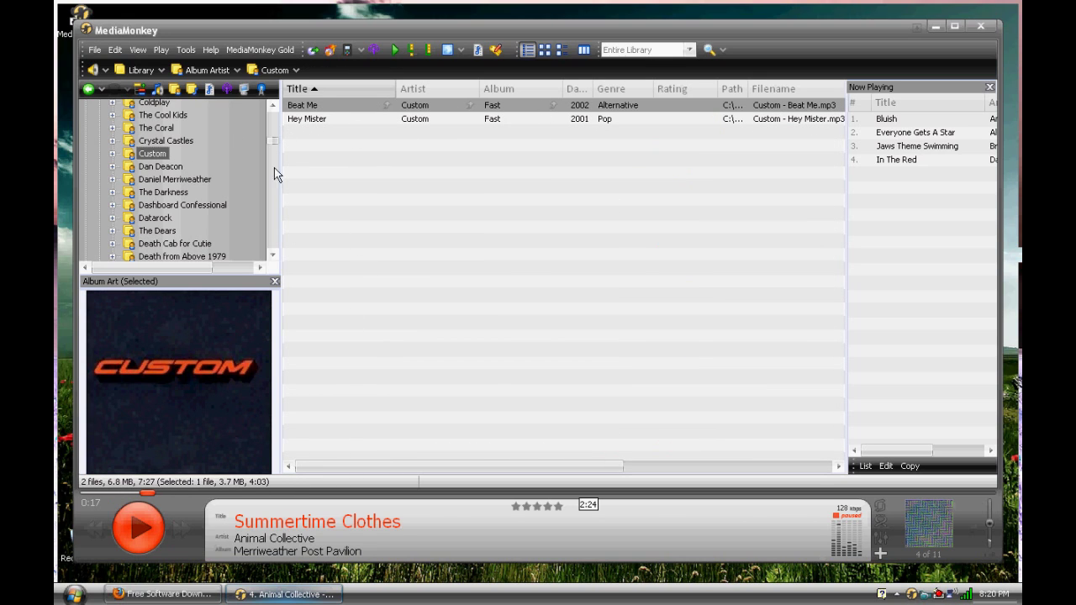
drag(273, 141, 274, 107)
click(154, 144)
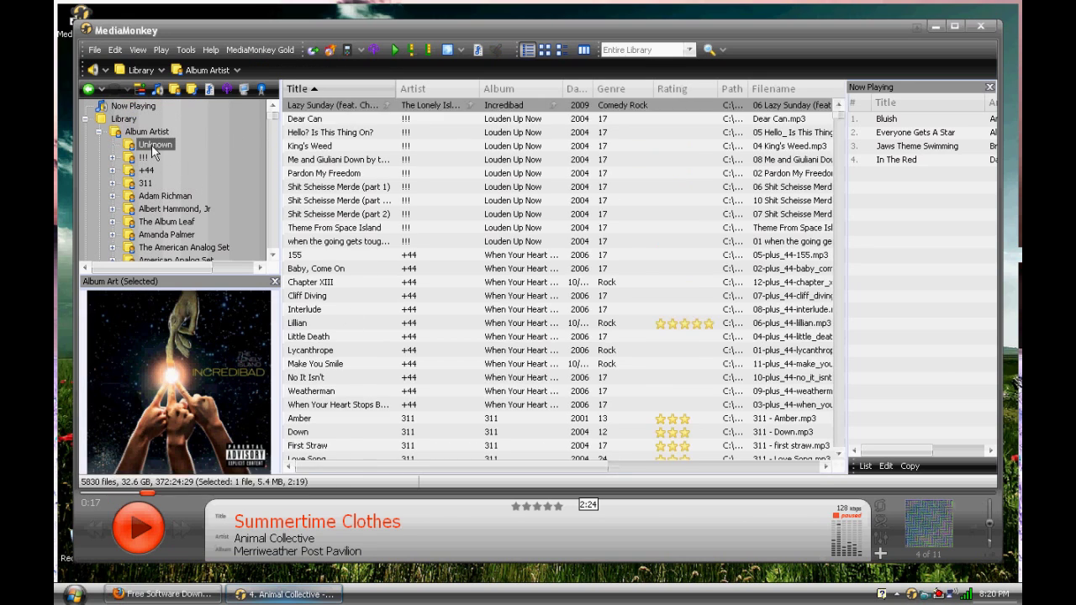
- Display the library as a grid of album covers and browse the albums of all album artists
click(545, 49)
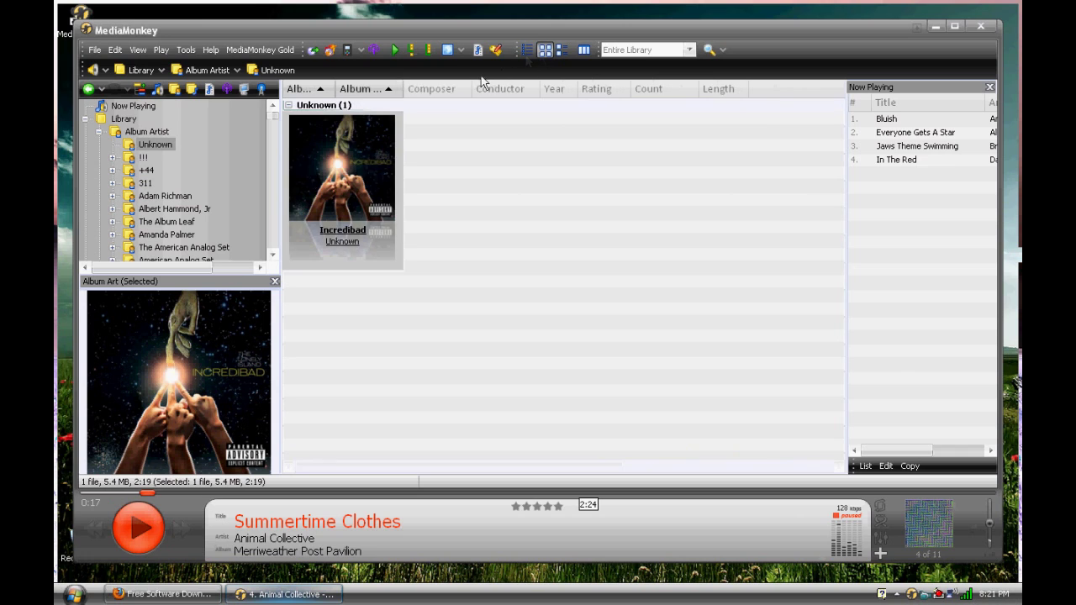
click(134, 132)
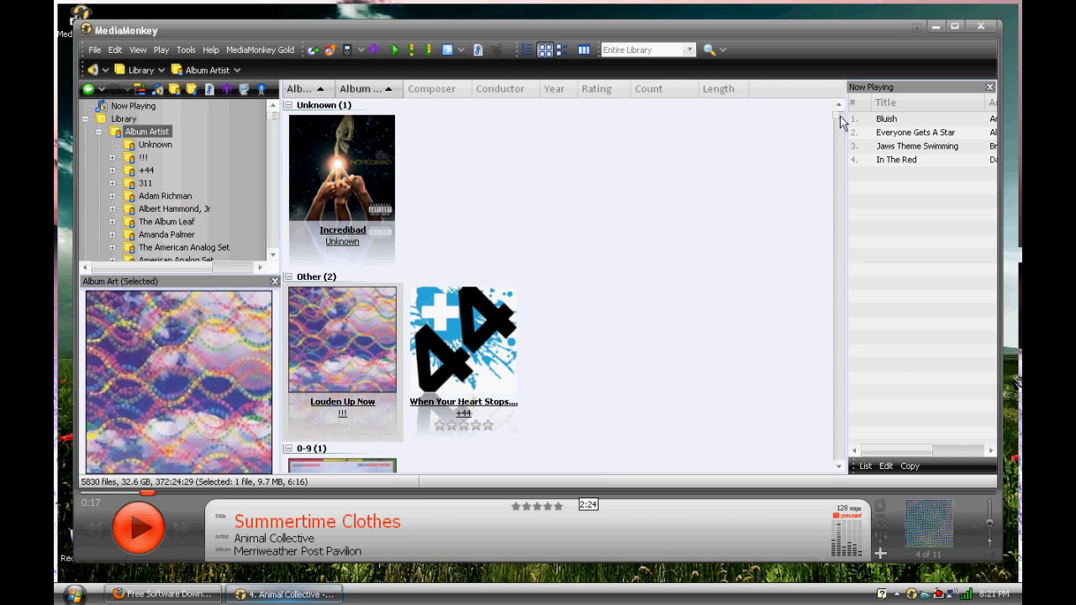
drag(841, 122, 838, 138)
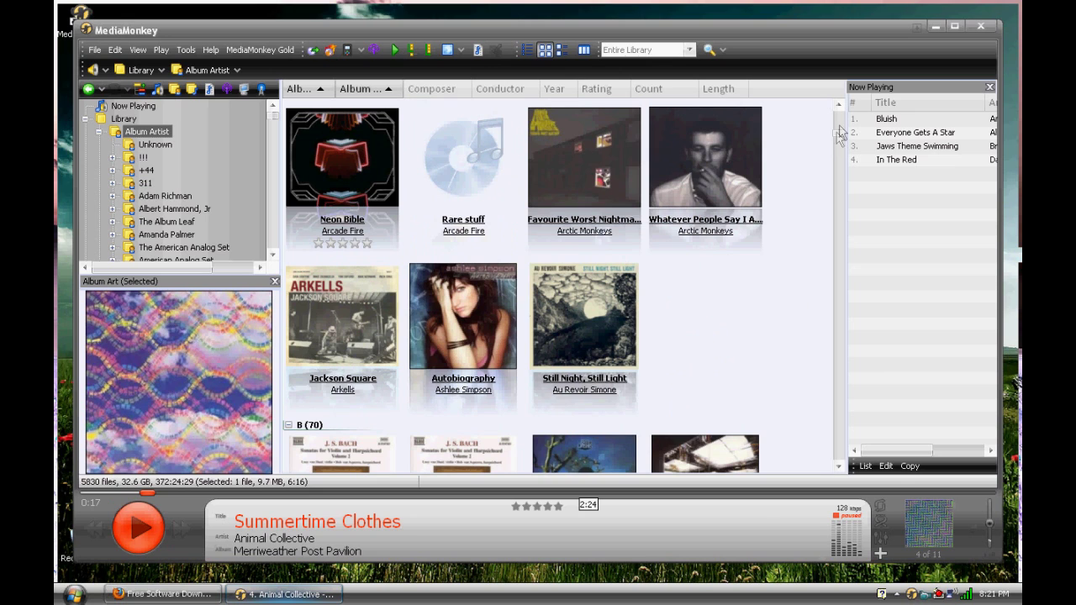
drag(840, 137, 812, 120)
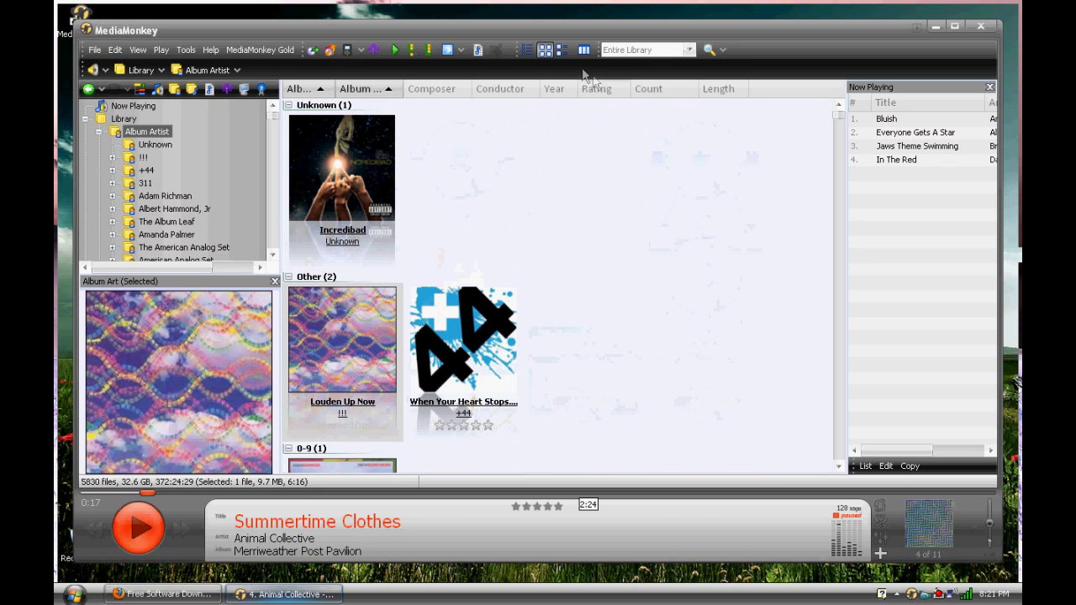
- Display the albums as covers with their track details, browse them and select the 311 album
click(565, 52)
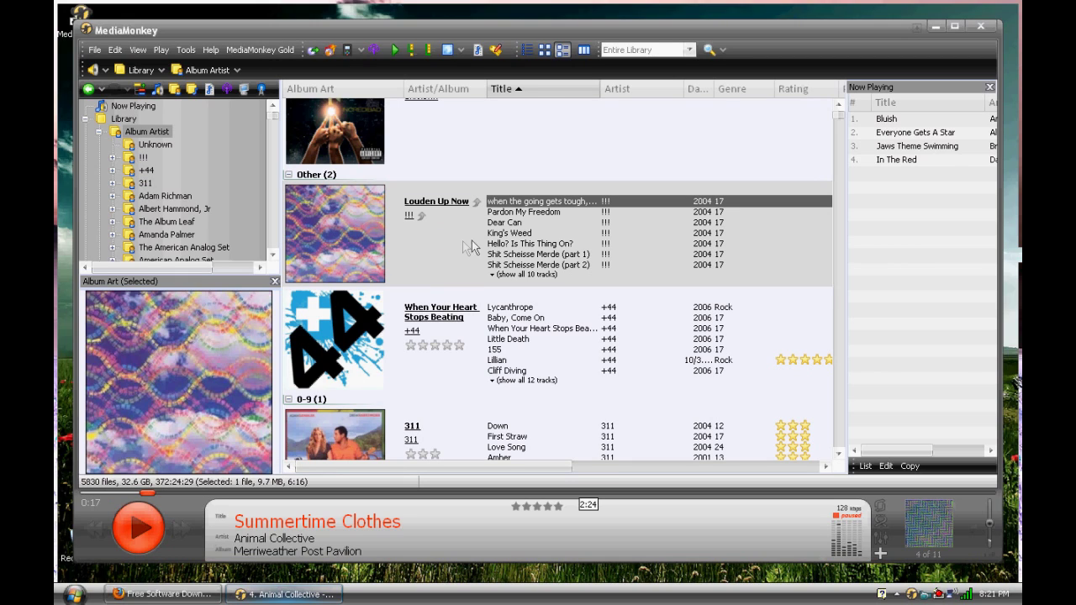
scroll(647, 389, down, 5)
scroll(649, 378, down, 5)
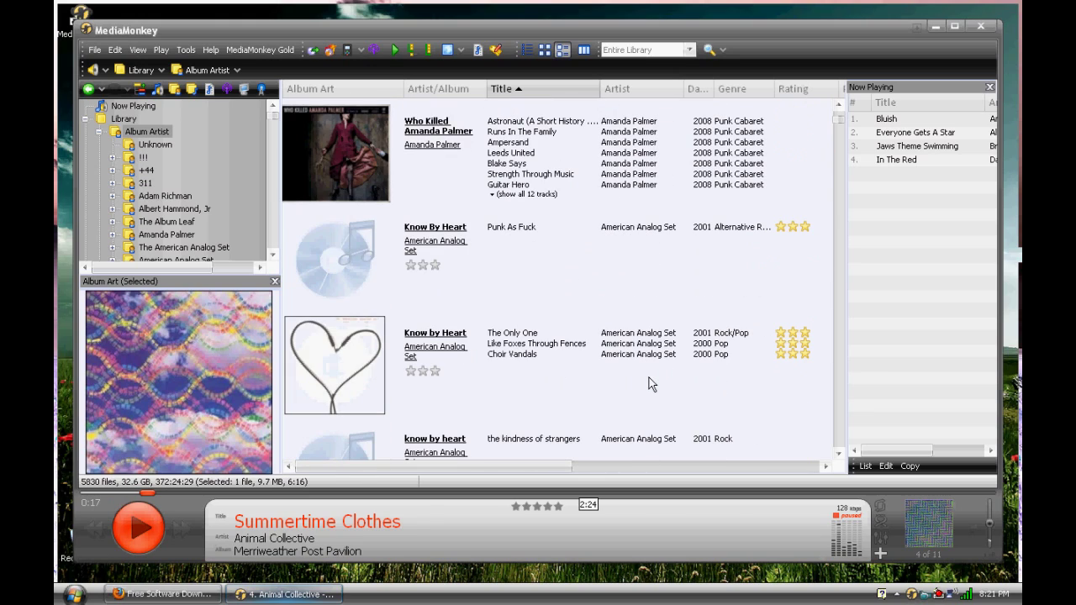
scroll(648, 376, up, 2)
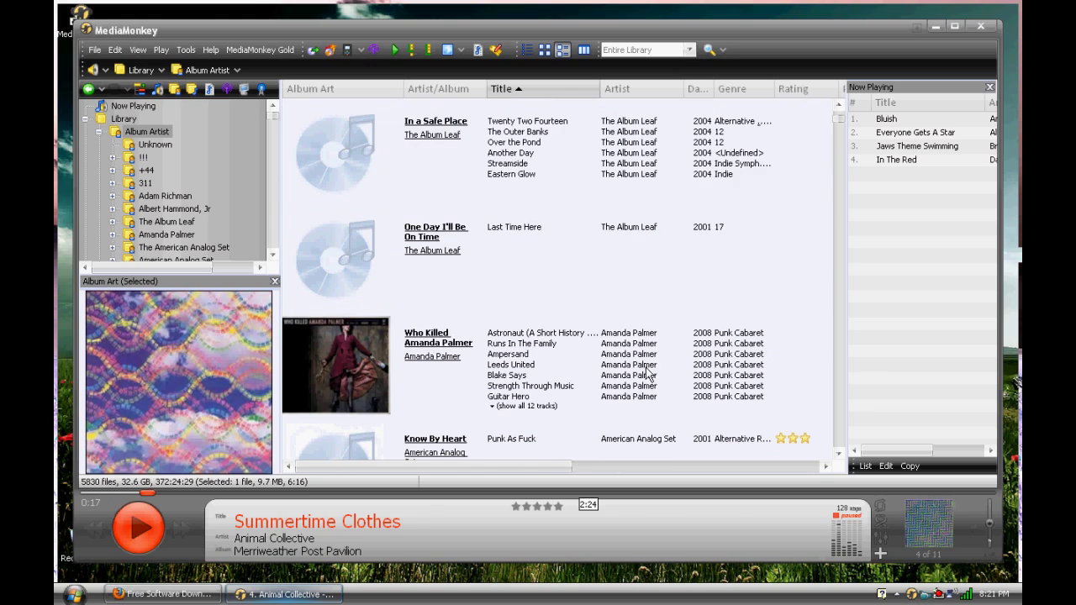
scroll(648, 376, up, 6)
click(346, 355)
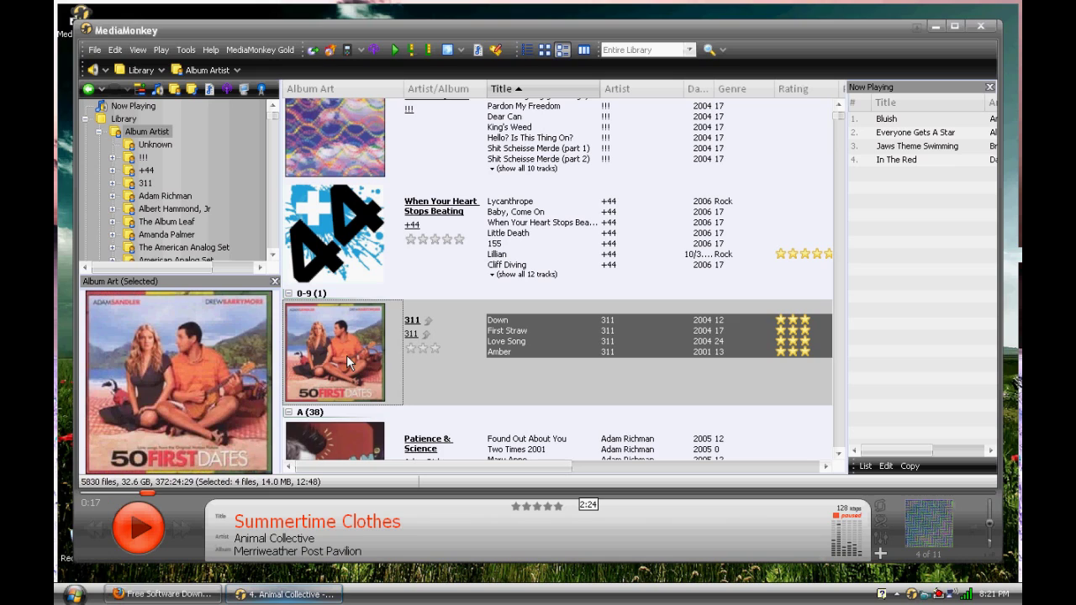